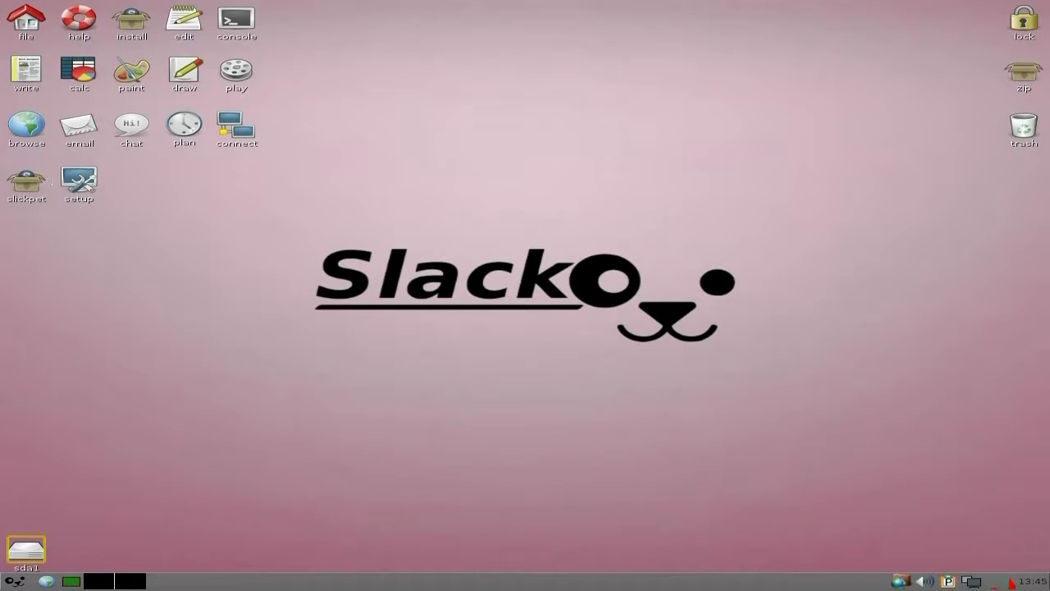
- Launch AbiWord from the 'write' desktop icon to get a blank Untitled1 document
left_click(25, 74)
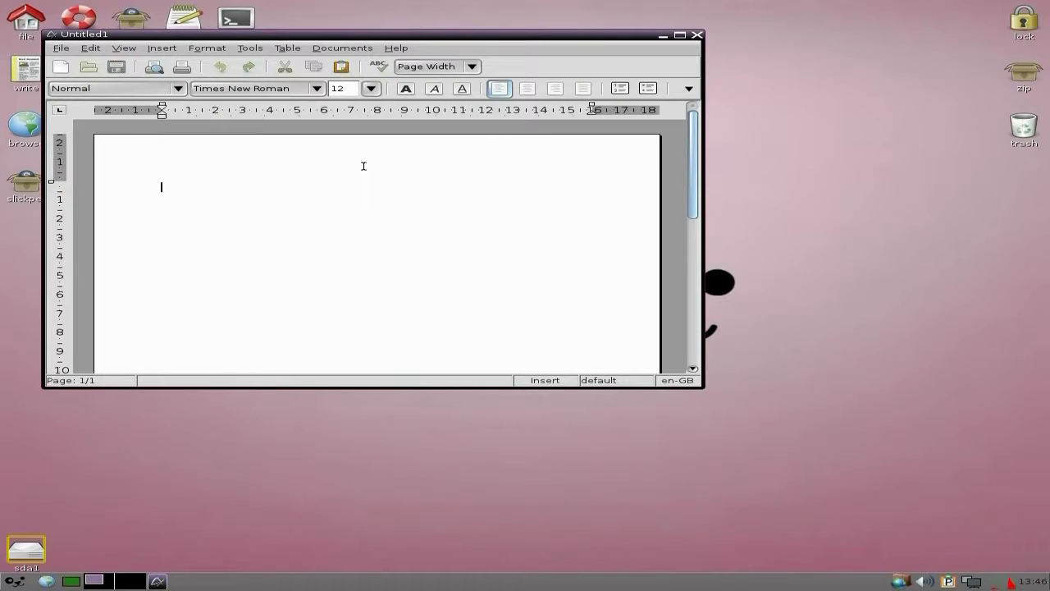
- View AbiWord's About box, close AbiWord, and launch Gnumeric from the 'calc' icon
left_click(397, 48)
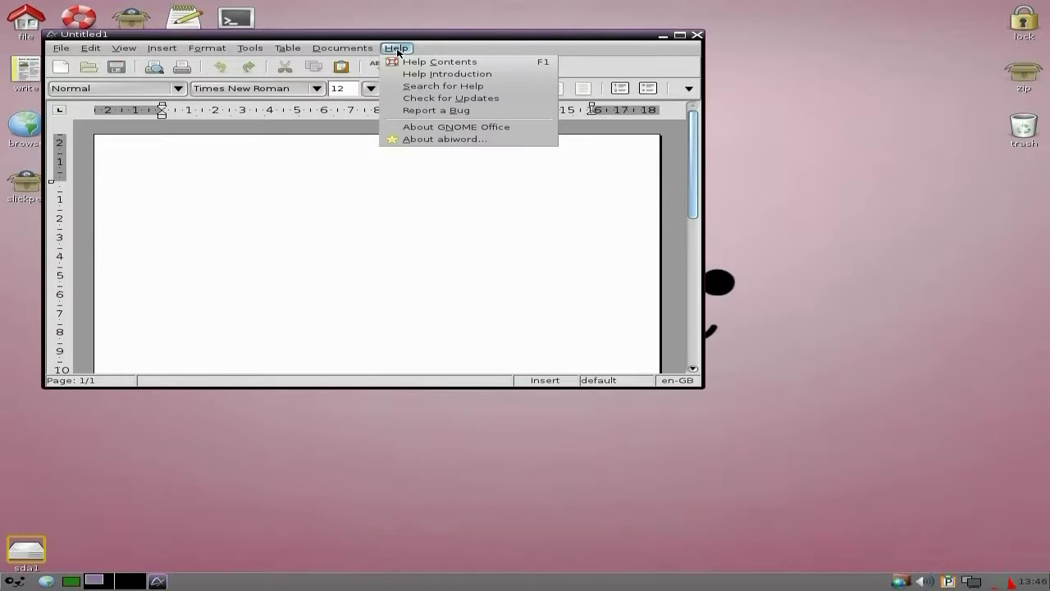
left_click(428, 139)
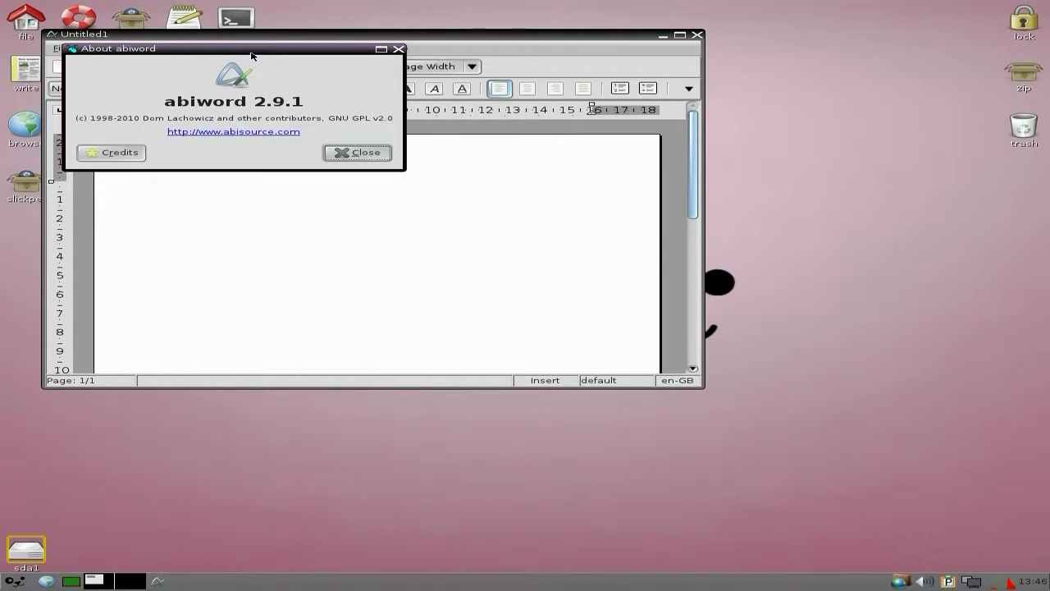
left_click_drag(251, 55, 582, 248)
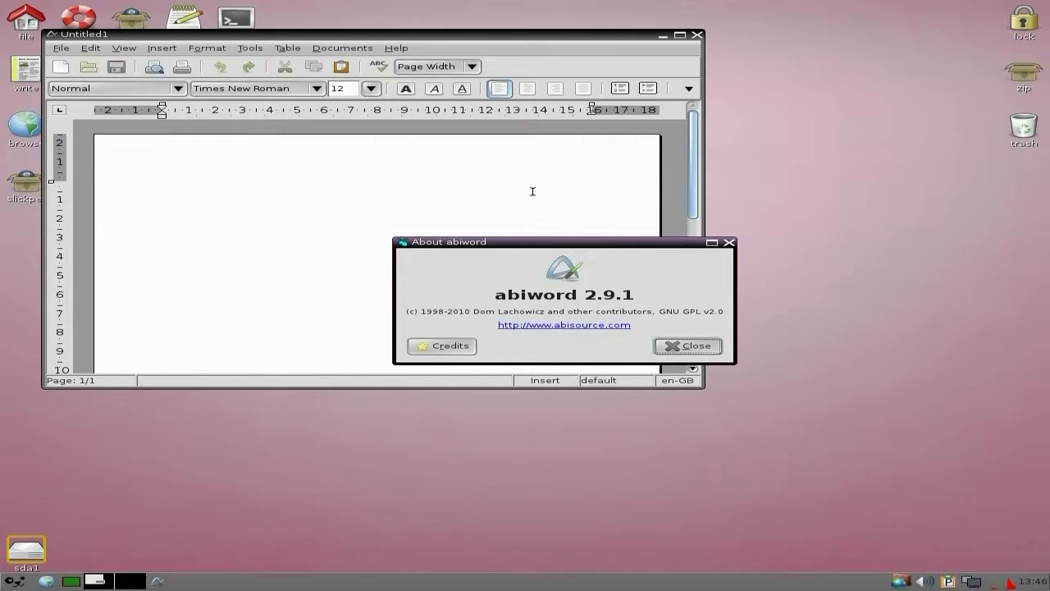
left_click(681, 345)
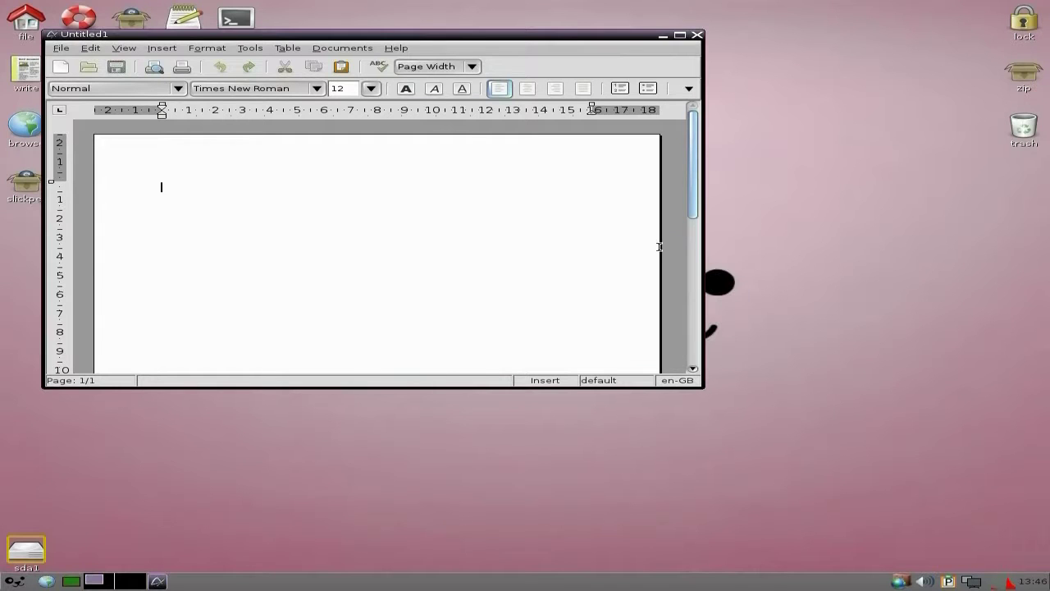
left_click(696, 35)
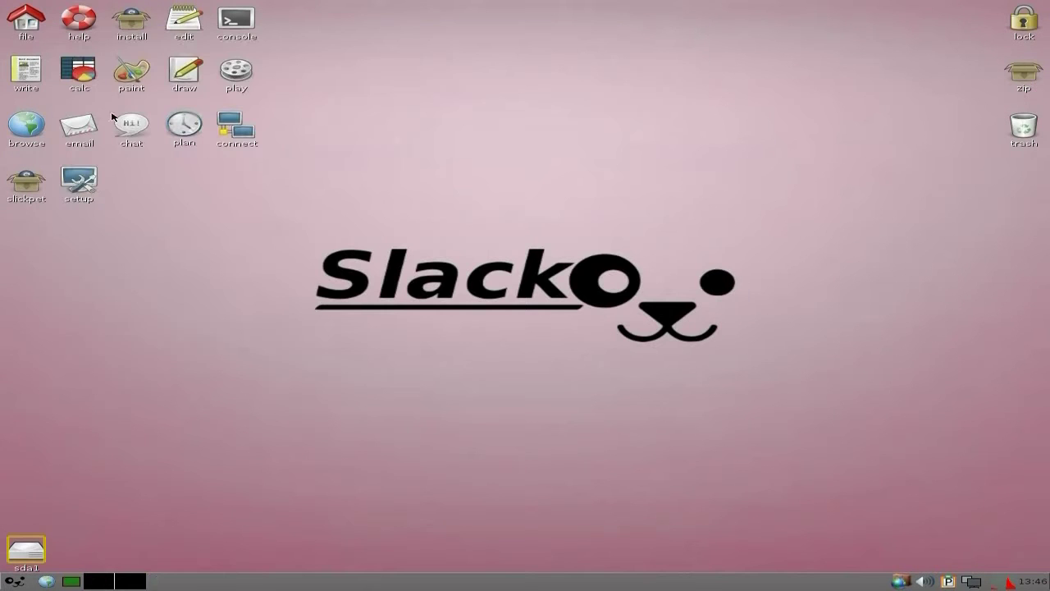
left_click(82, 79)
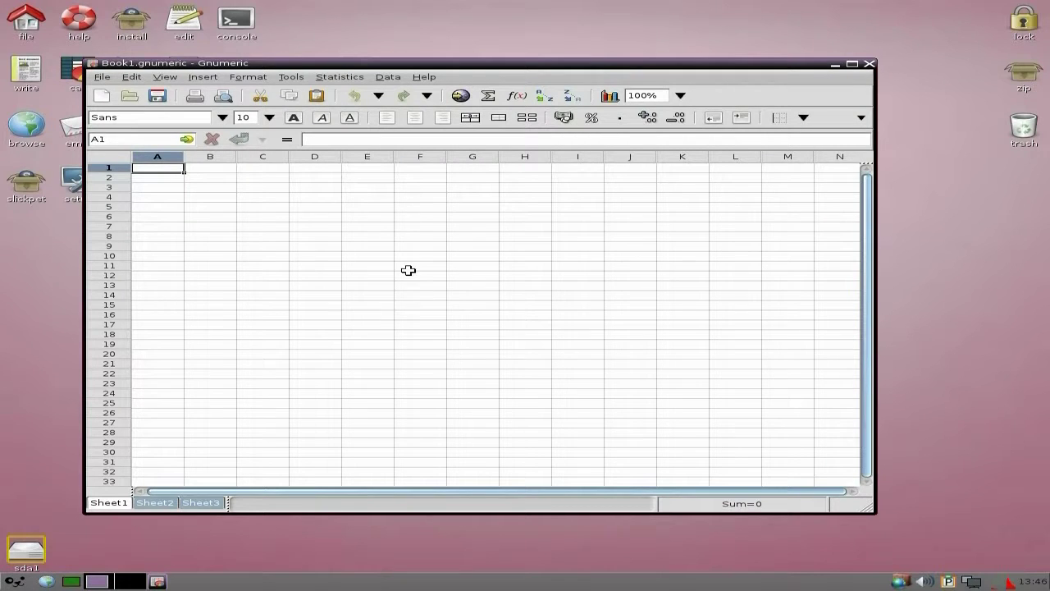
- Check Gnumeric's About box showing version 1.10.17, then close Gnumeric
left_click(424, 77)
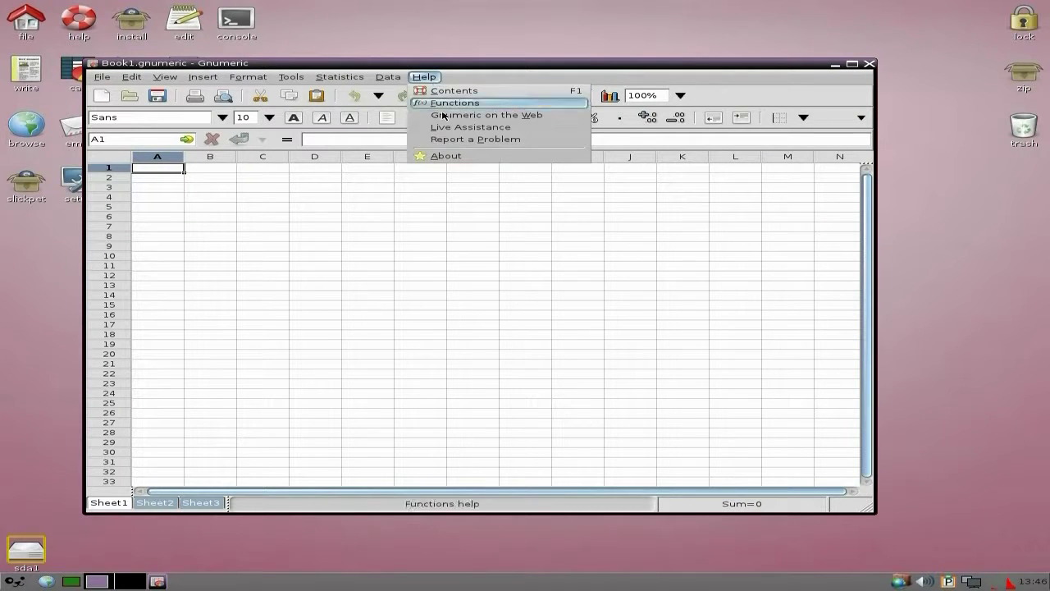
left_click(445, 155)
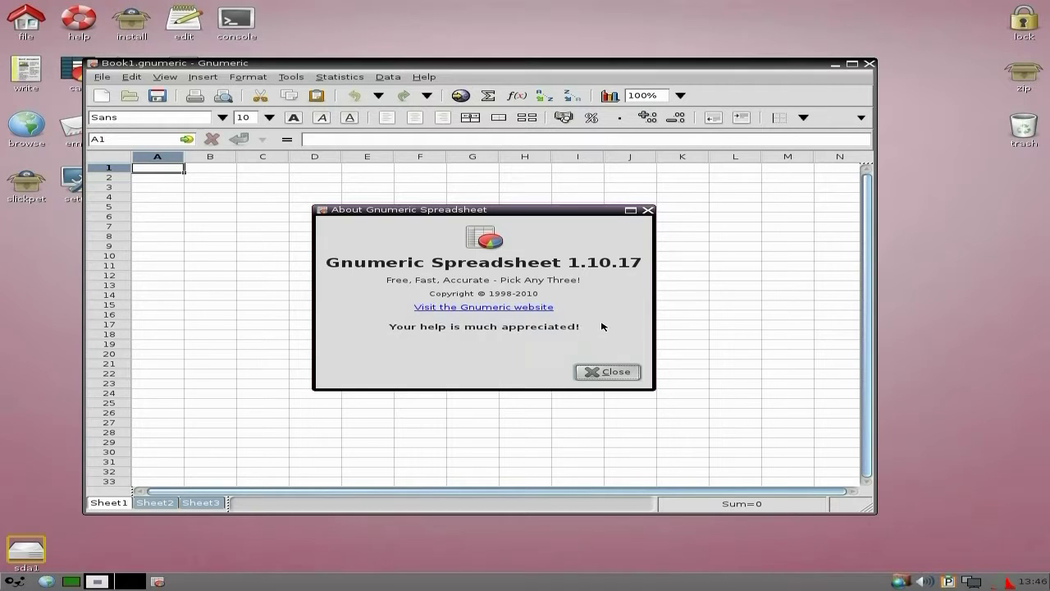
left_click(597, 370)
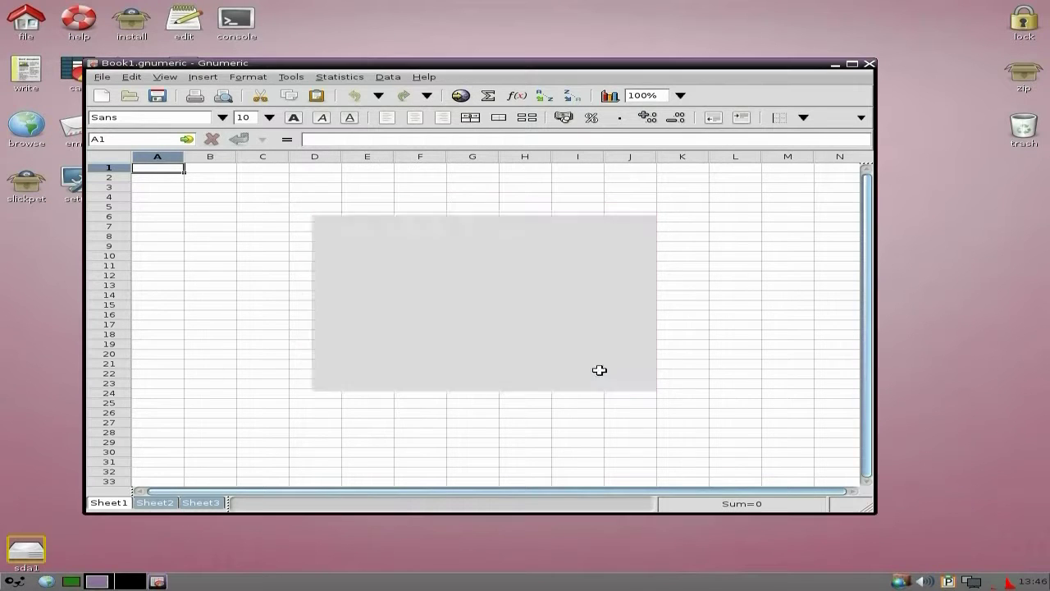
left_click(867, 66)
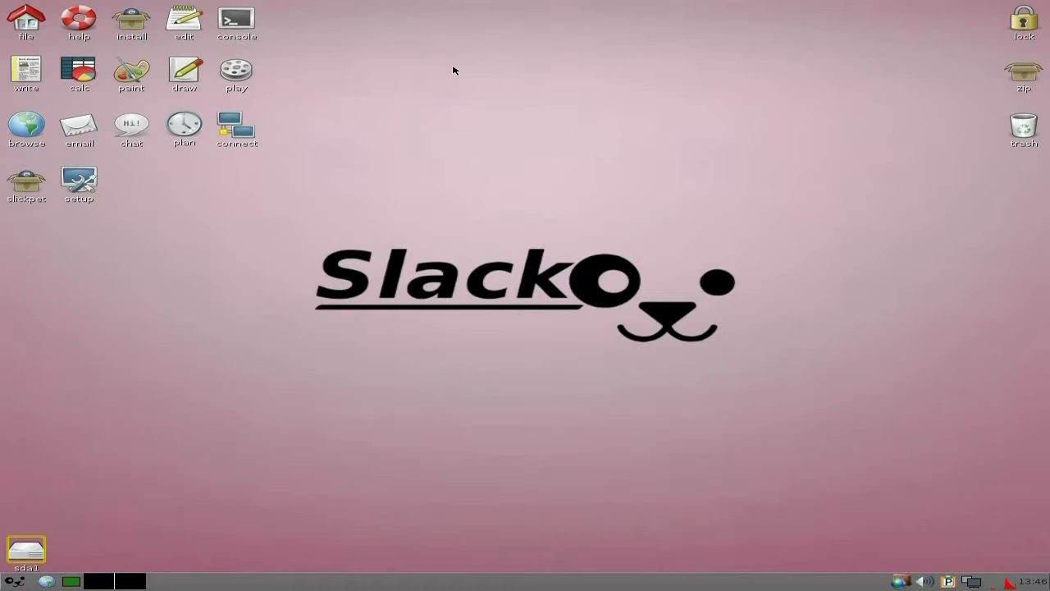
- Open and close GNOME MPlayer, then launch SeaMonkey from the 'browse' icon
left_click(235, 82)
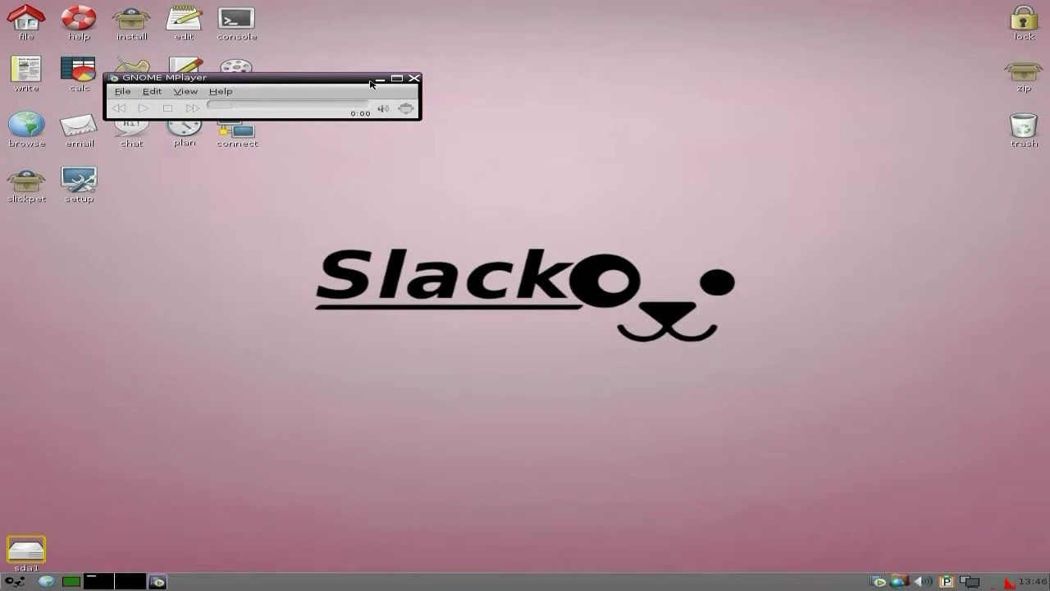
left_click(415, 79)
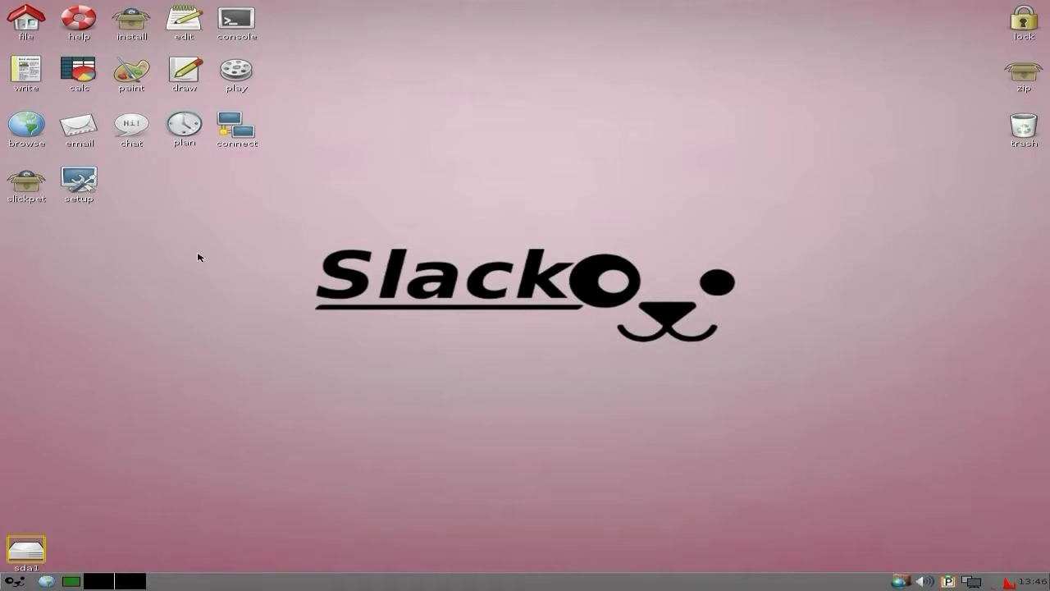
left_click(33, 135)
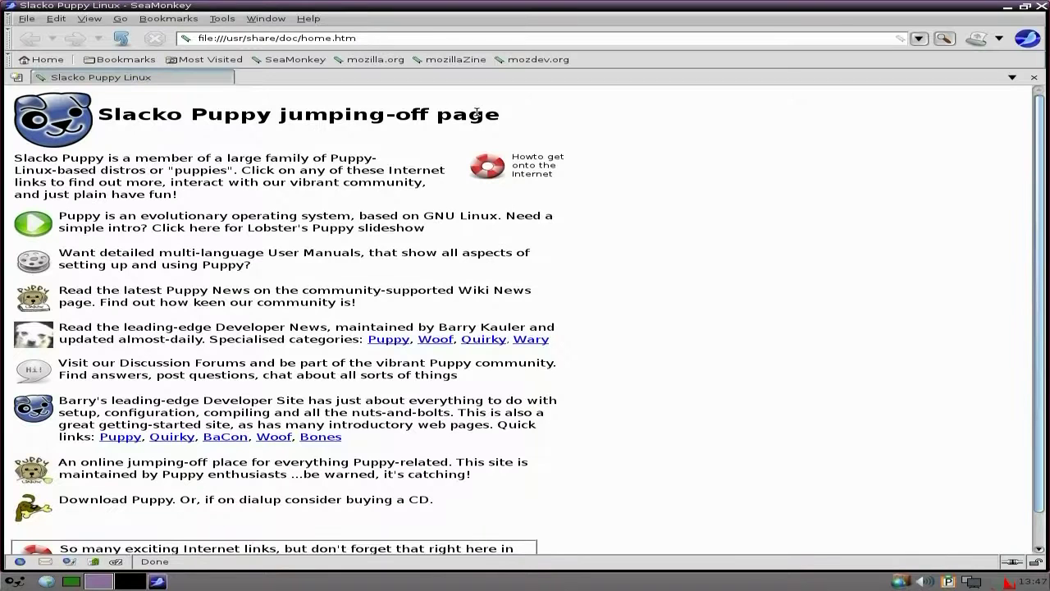
- Search Google for 'bbc', visit the BBC homepage, then go to YouTube
left_click(945, 39)
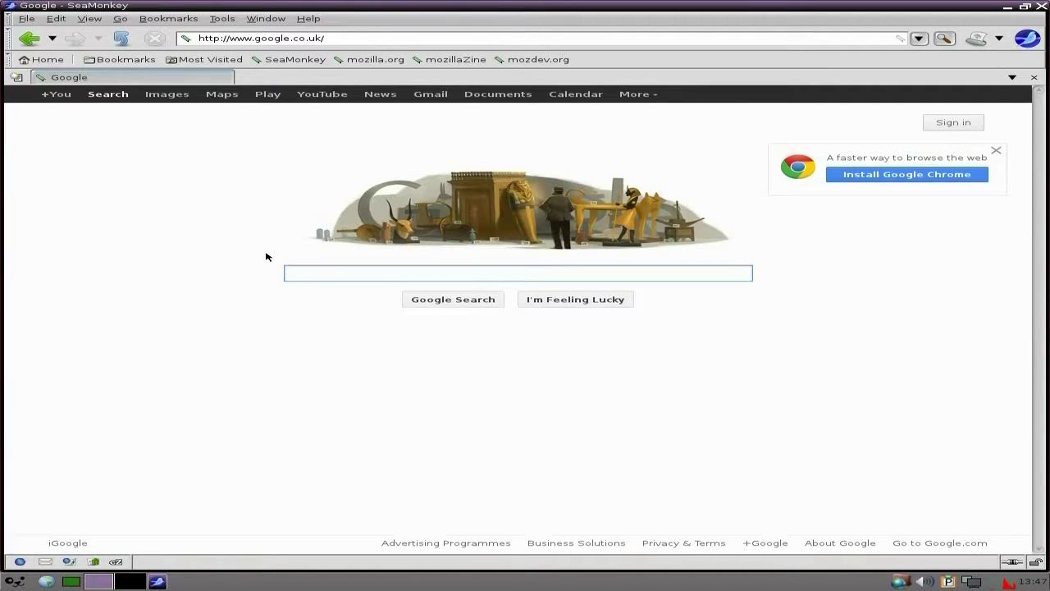
type("bbc")
key("Return")
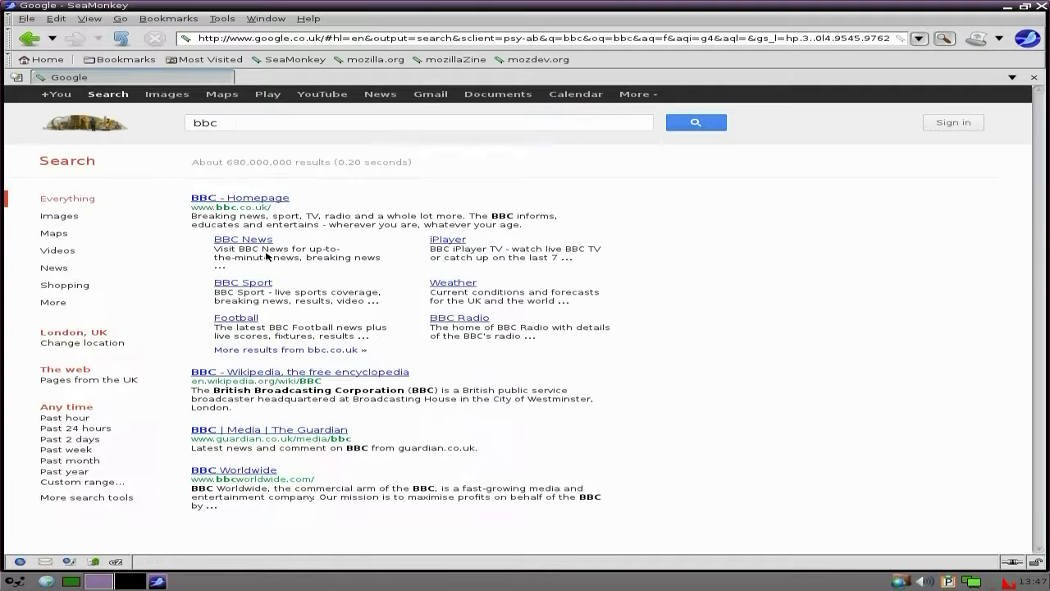
left_click(258, 200)
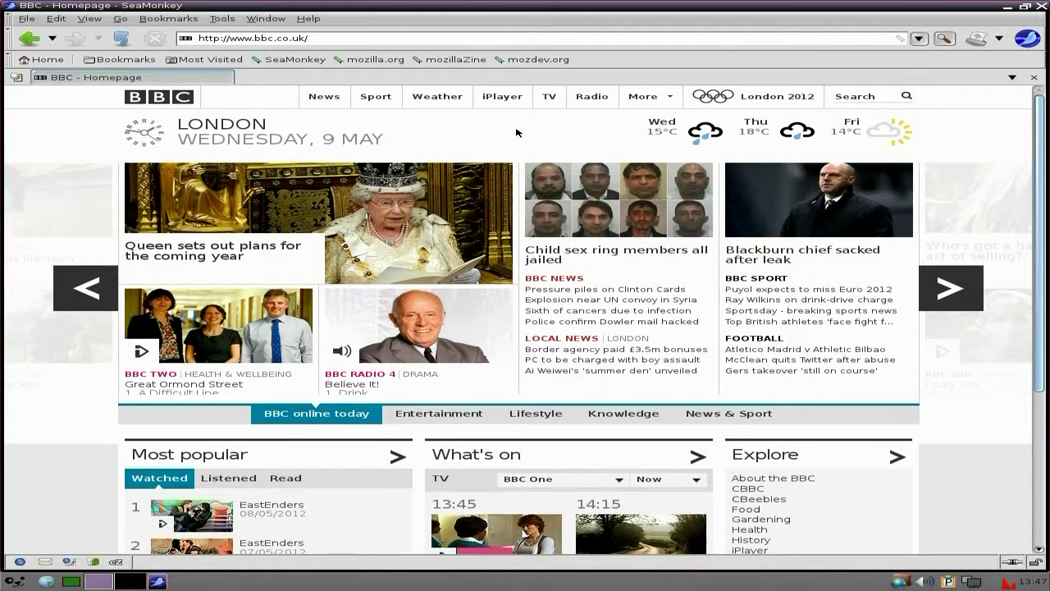
left_click(945, 41)
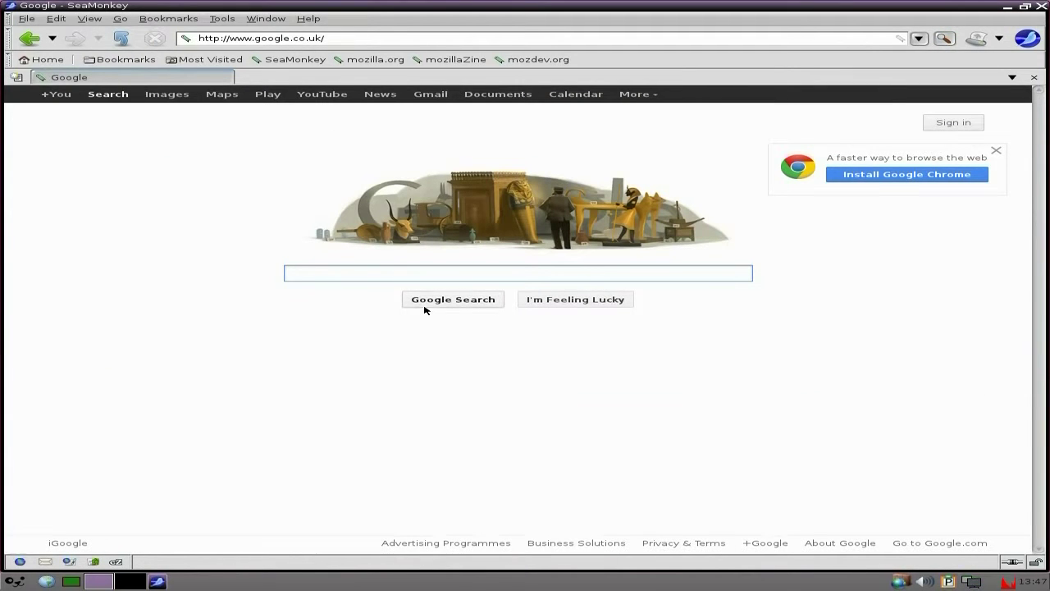
left_click(338, 97)
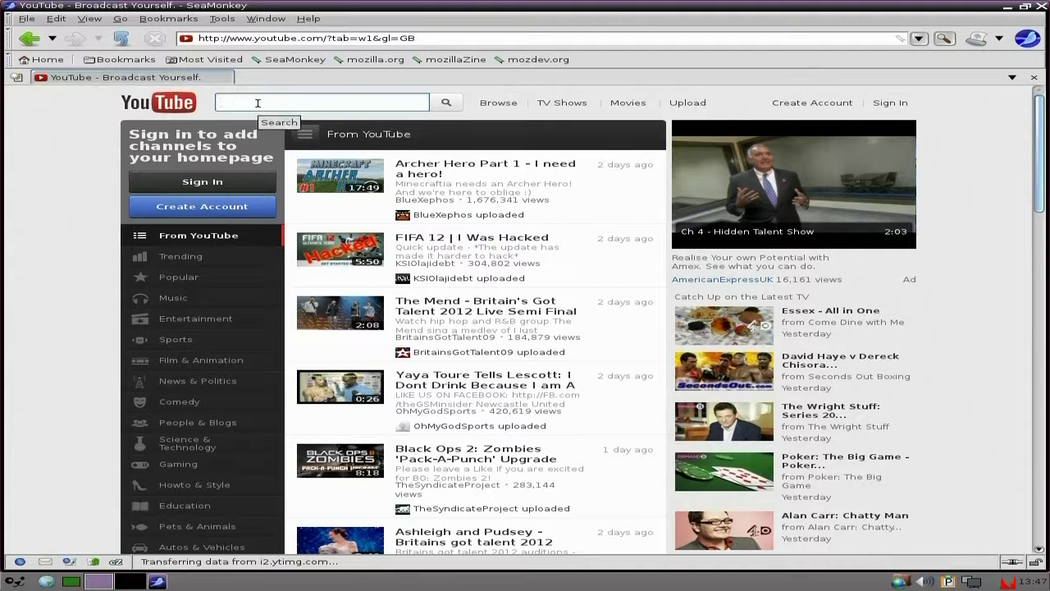
- Search YouTube for sneekylinux and play the featured video on its channel page
type("sneeky")
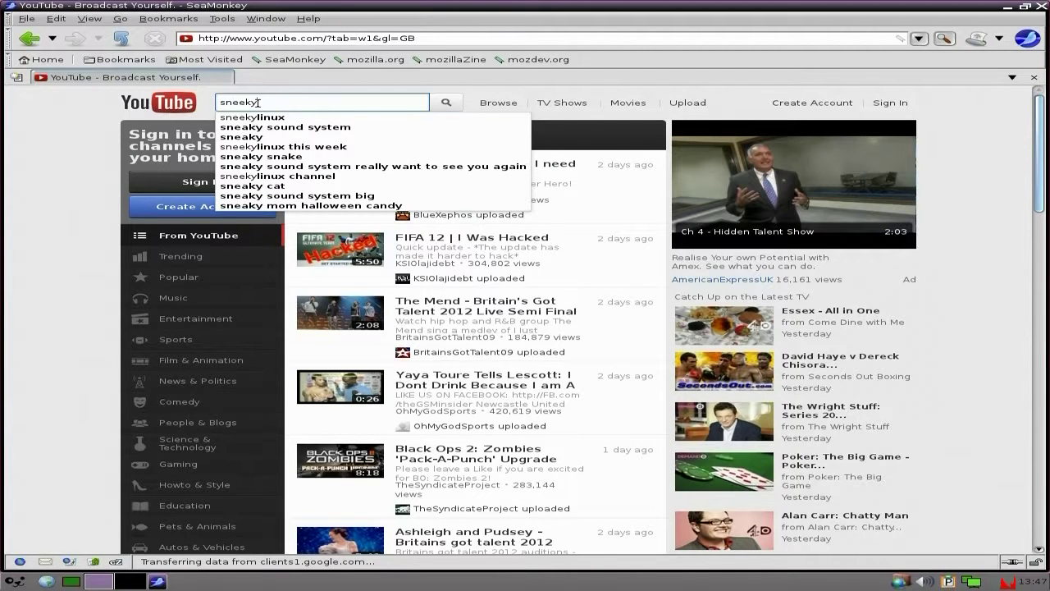
left_click(265, 118)
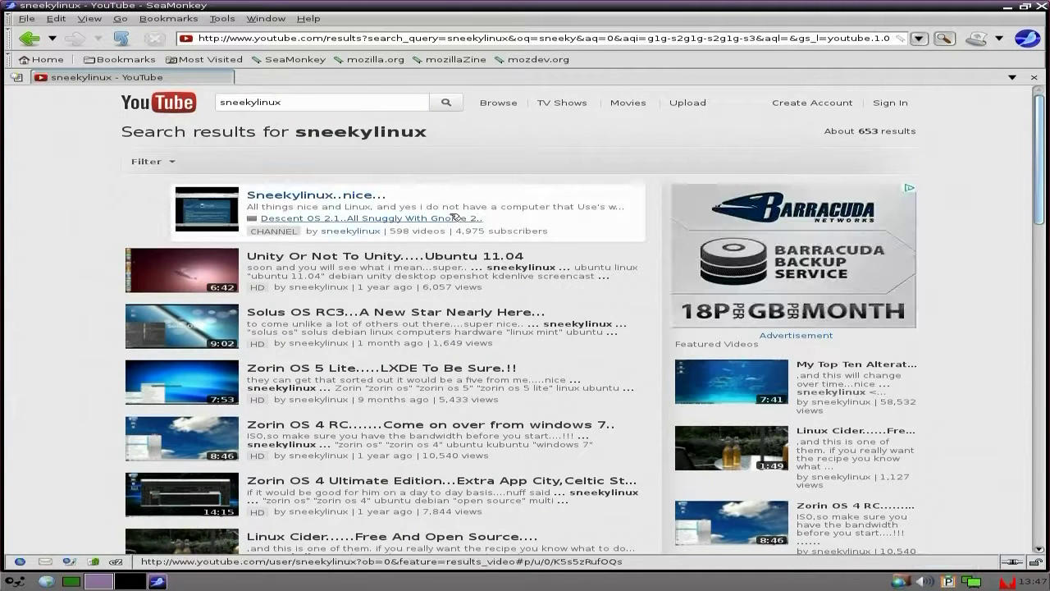
left_click(349, 234)
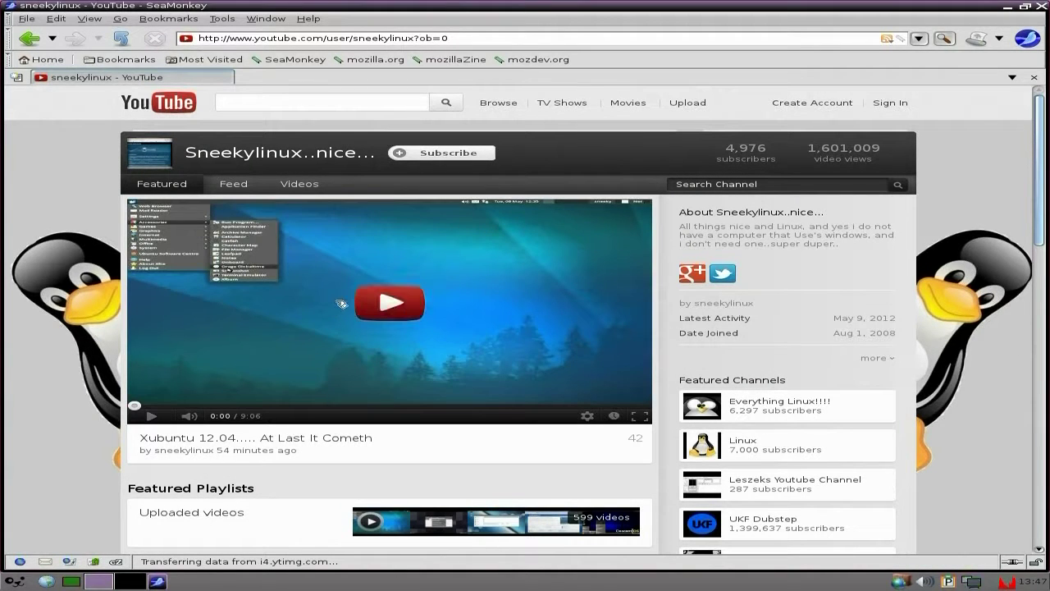
left_click(397, 304)
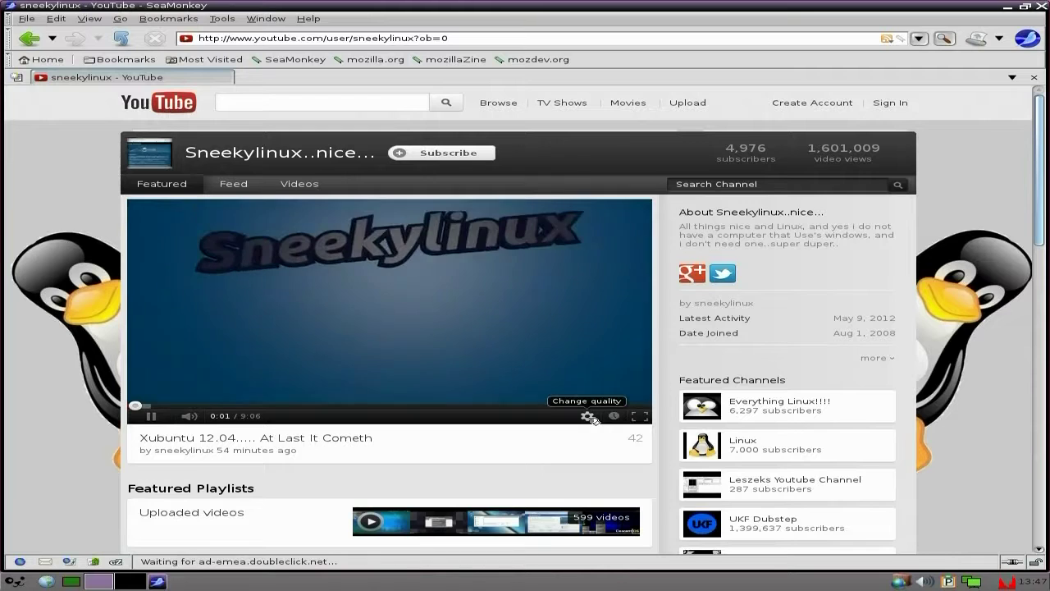
- Switch the video to 720p, dismiss the overlay ad, and close SeaMonkey
left_click(589, 417)
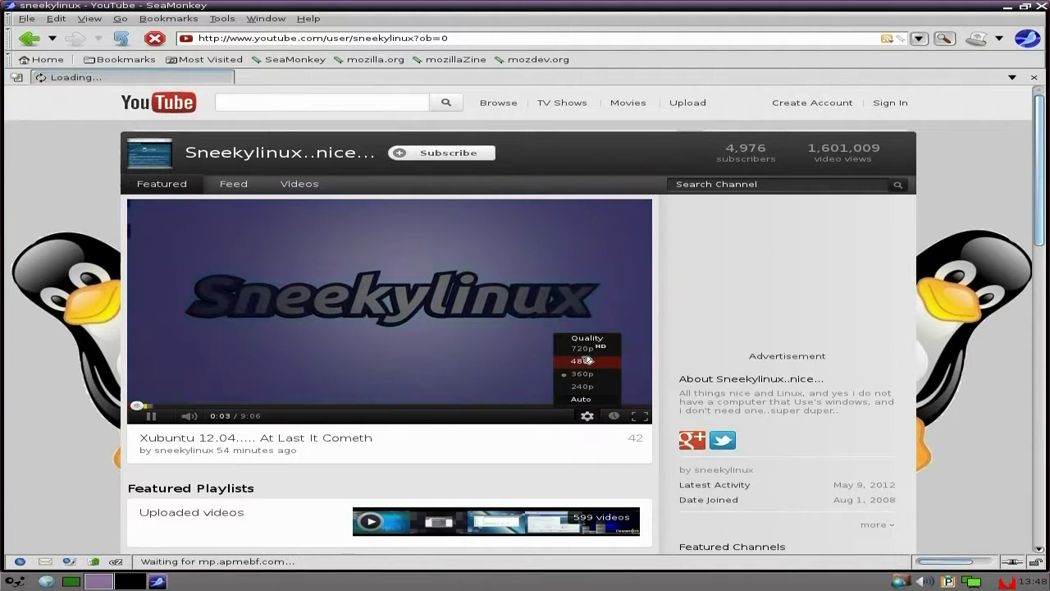
left_click(585, 350)
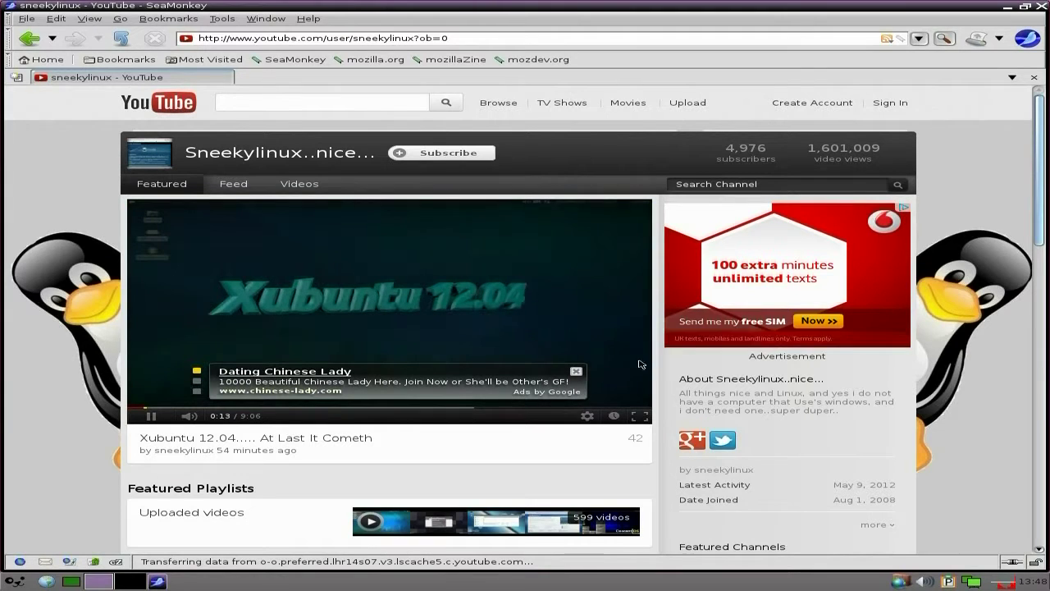
left_click(577, 373)
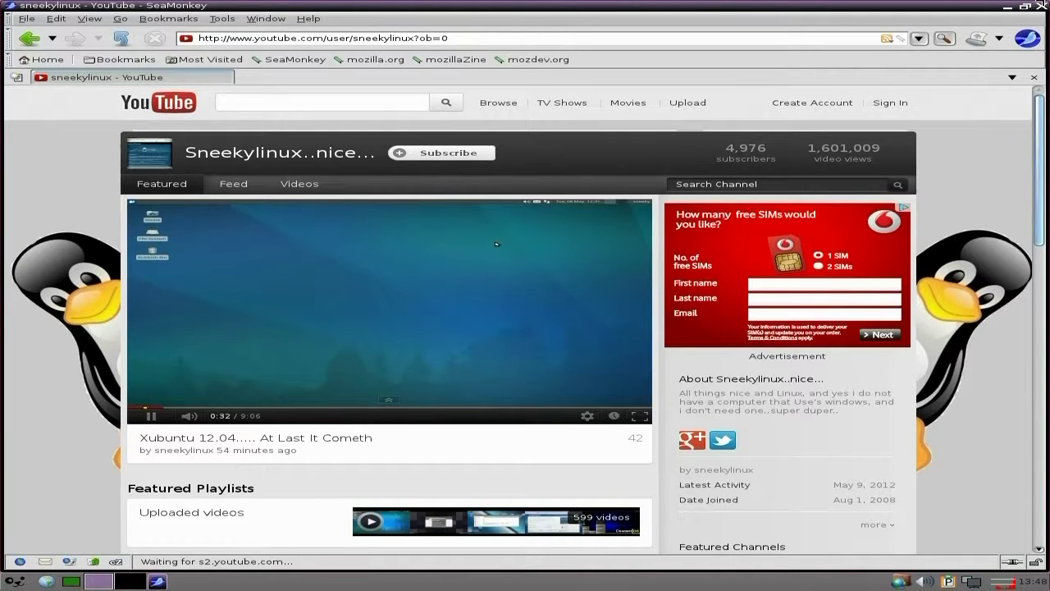
left_click(1039, 9)
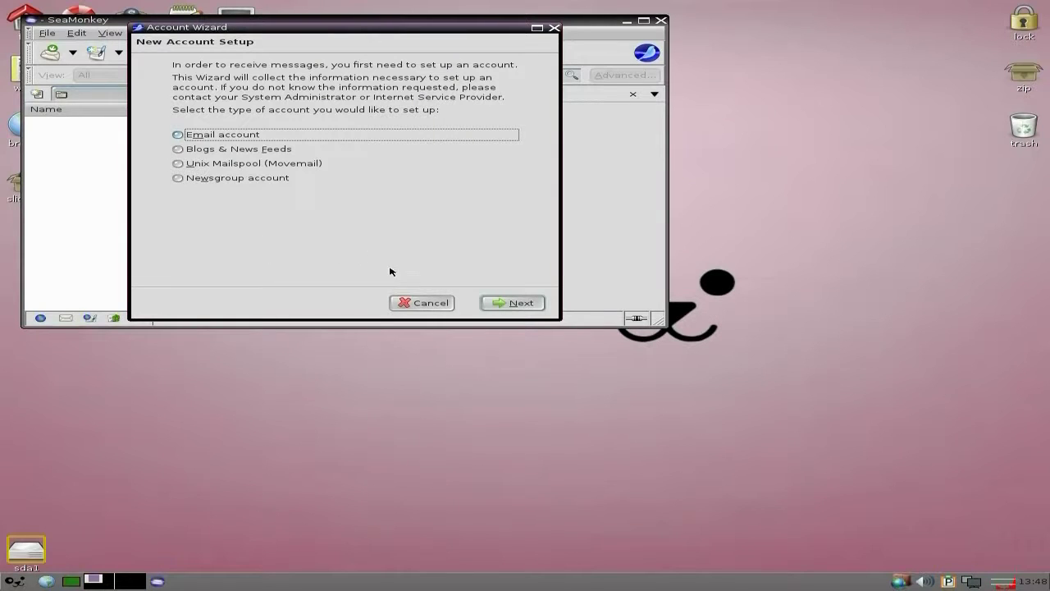
- Cancel and exit the Account Wizard, close SeaMonkey Mail, and launch XChat
left_click(419, 305)
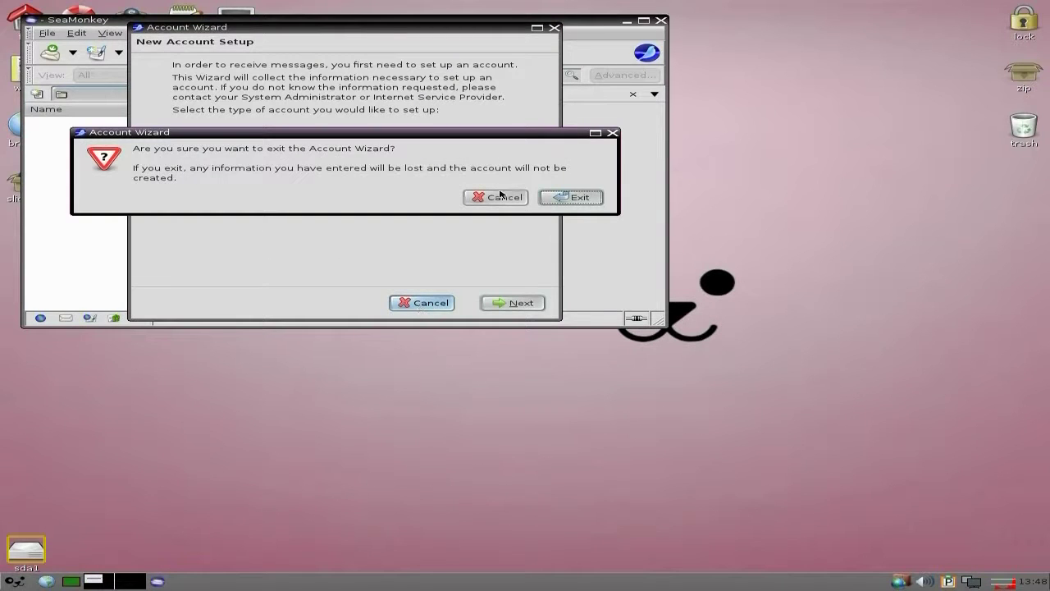
left_click(568, 197)
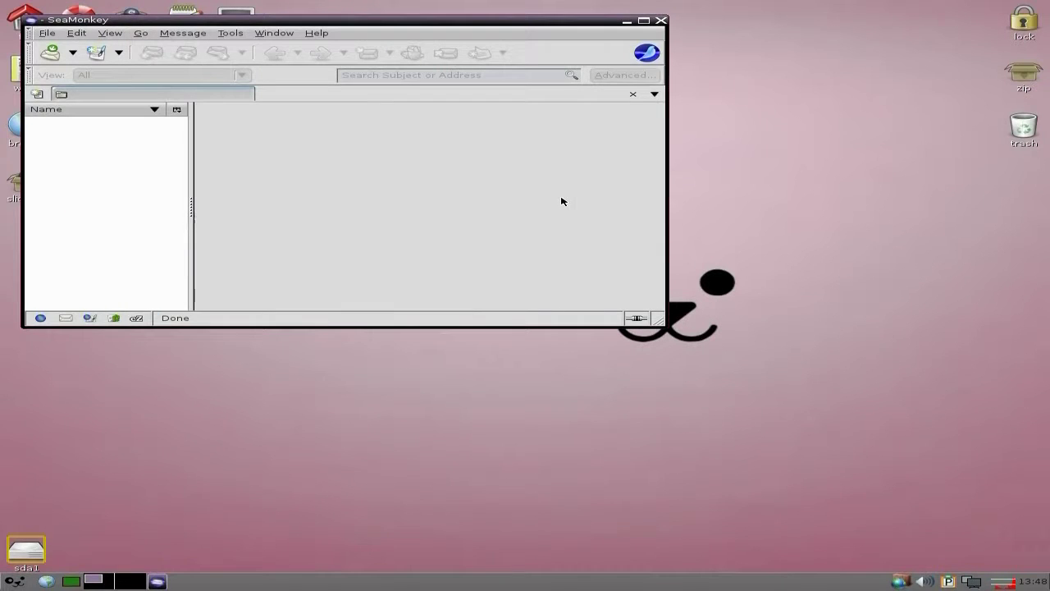
left_click(662, 22)
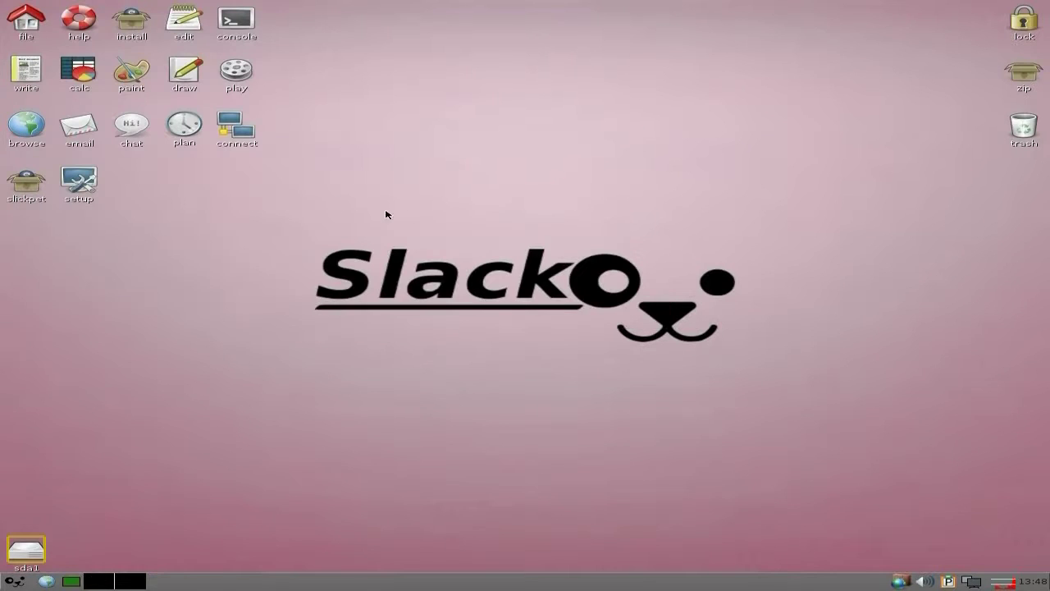
left_click(132, 131)
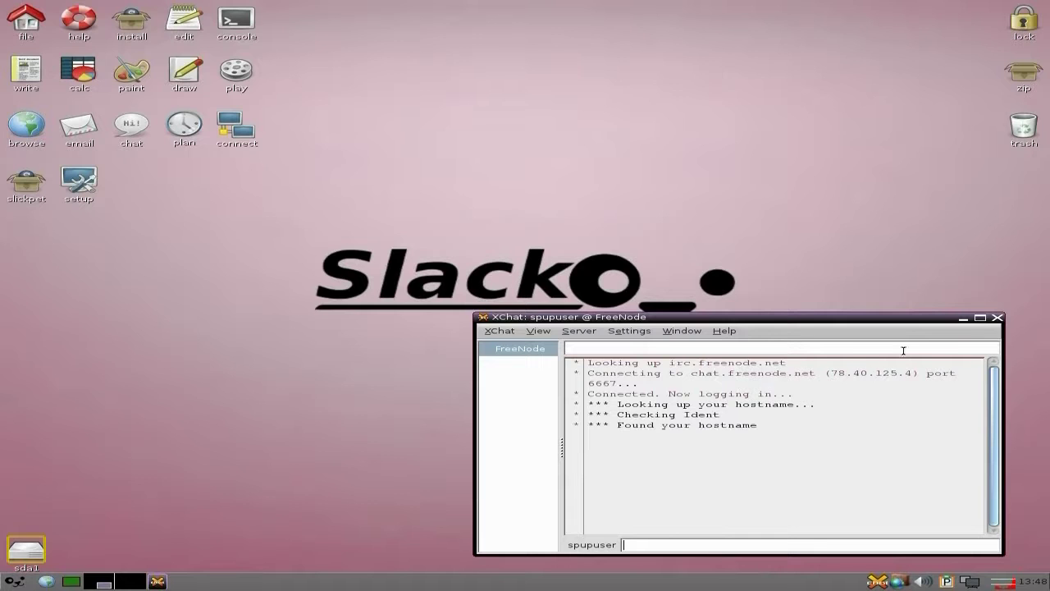
- Close XChat once it has started connecting to FreeNode
left_click(998, 318)
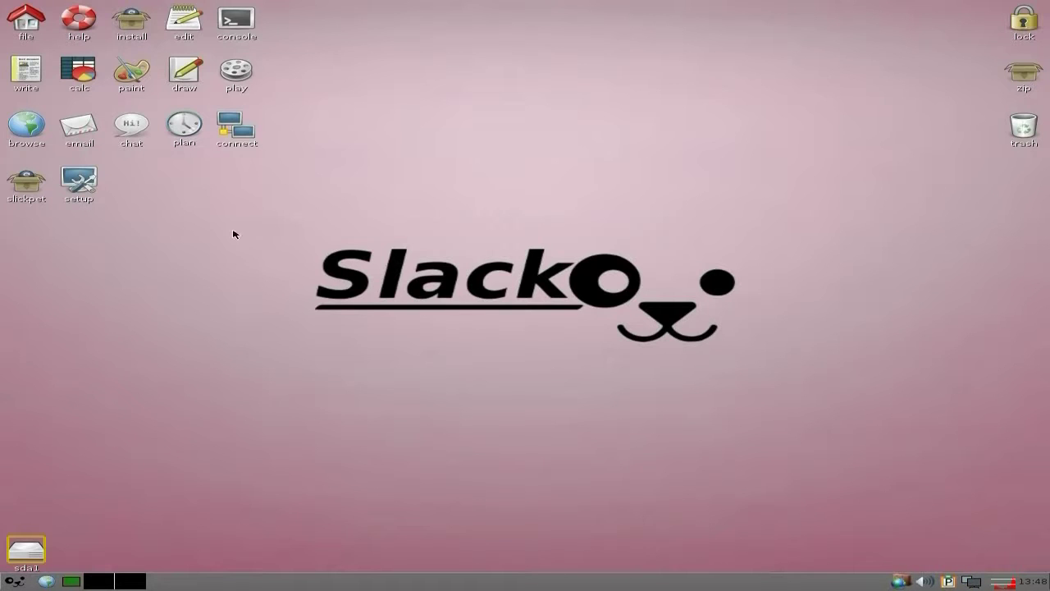
- Open Osmo's May 2012 calendar, close it, and launch Slickpet
left_click(184, 133)
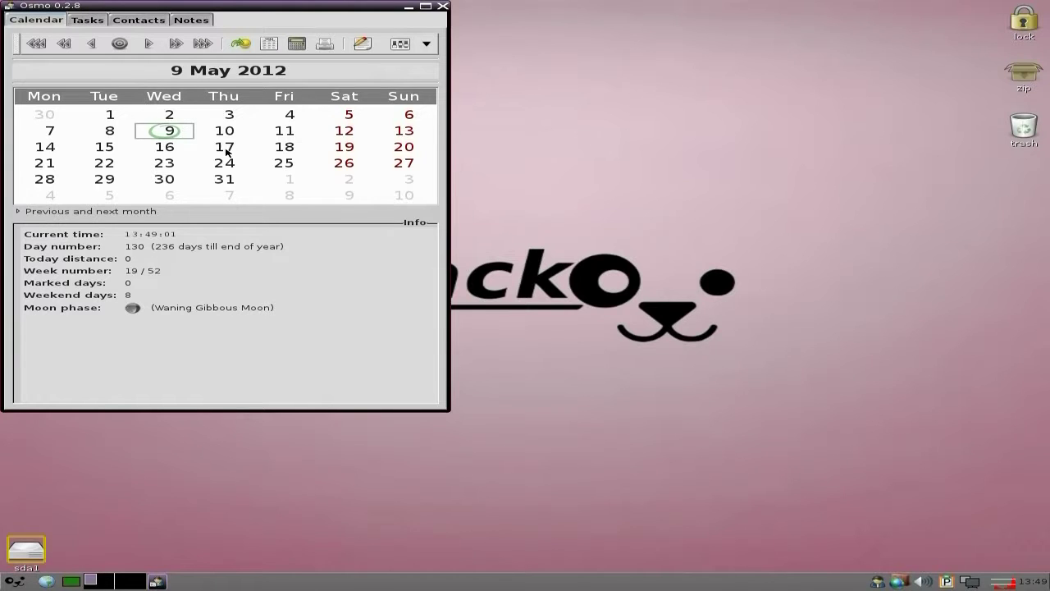
left_click(443, 6)
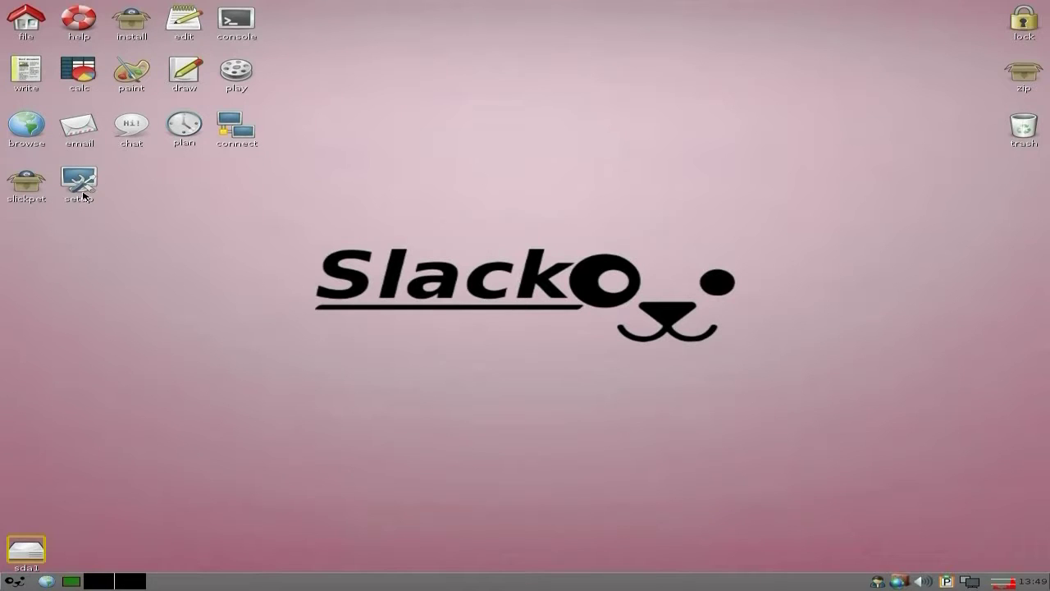
left_click(31, 190)
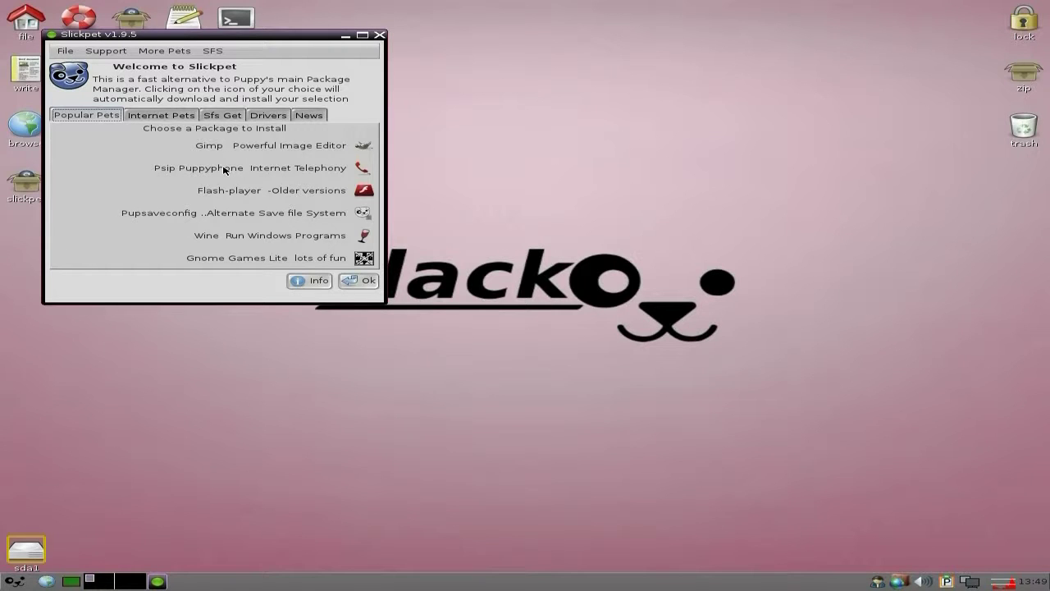
- Install Psip32-1.2RC2-Slacko.pet from Popular Pets and acknowledge the success notice
left_click(369, 171)
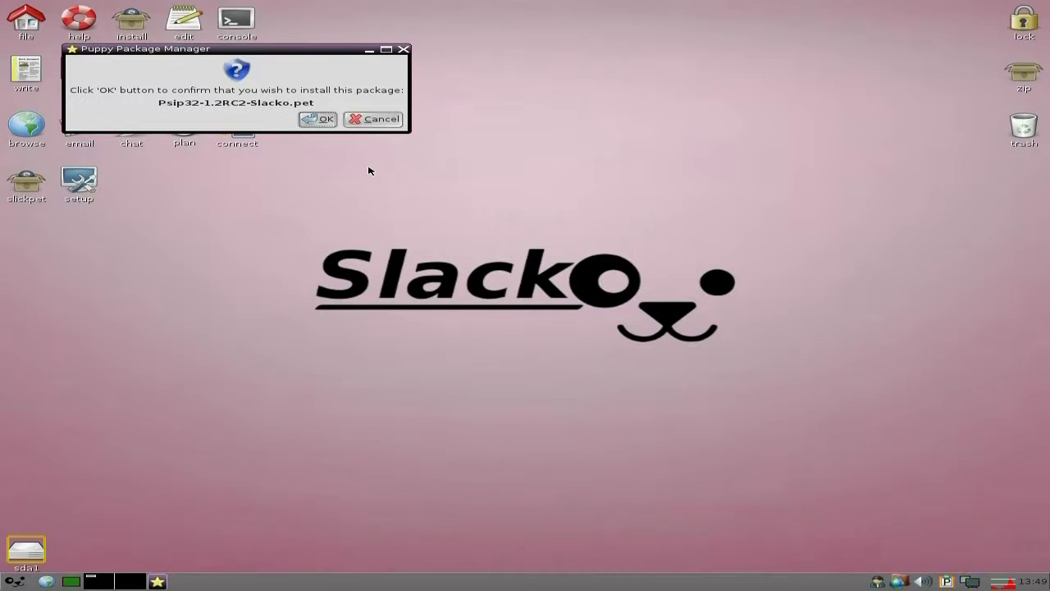
left_click(316, 120)
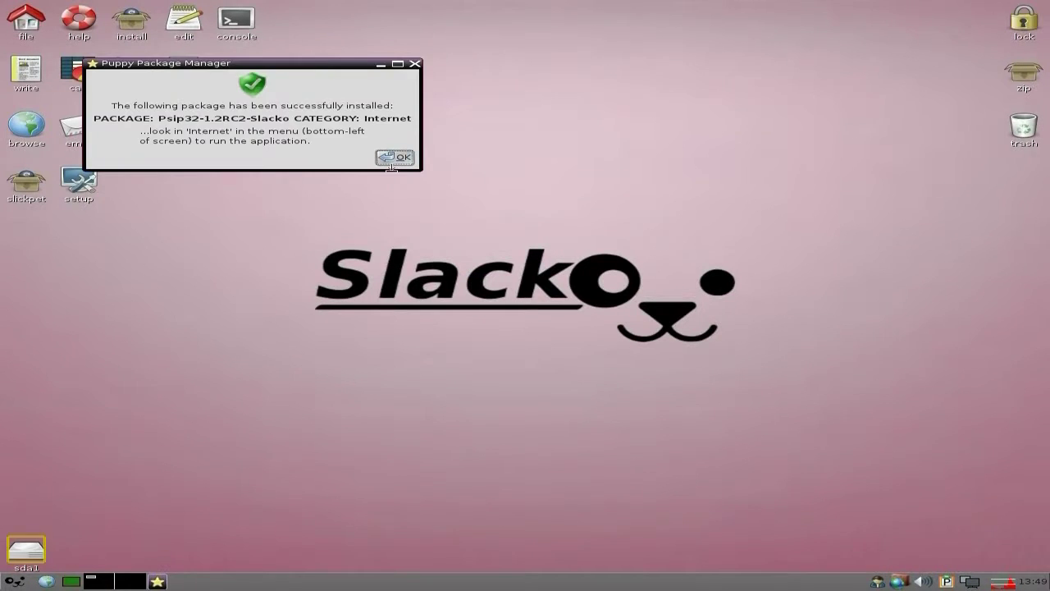
left_click(389, 157)
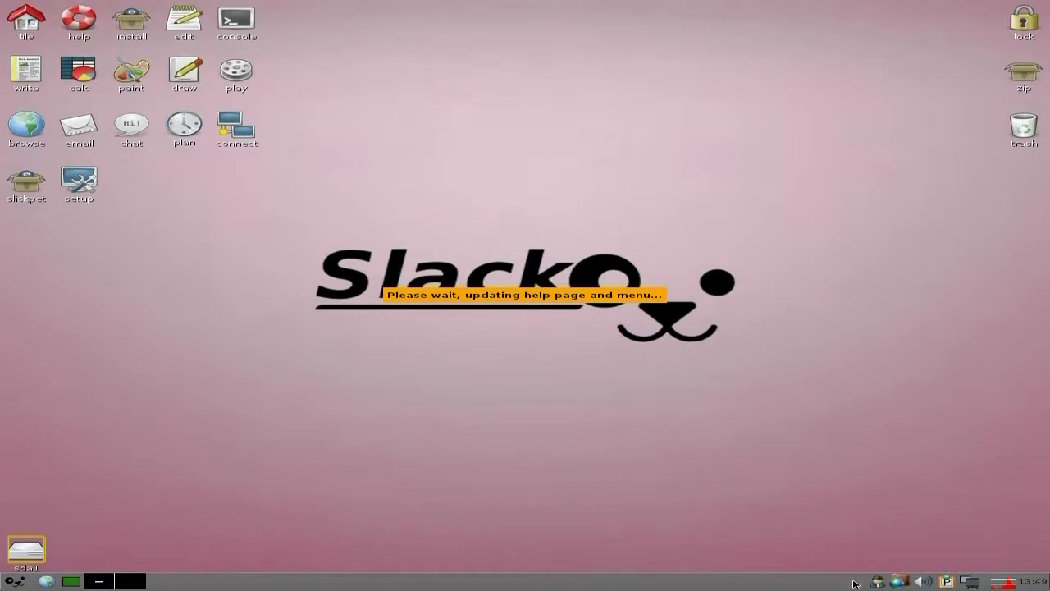
- Quit the Osmo calendar organiser from its tray icon and bring up the Install overview
right_click(878, 584)
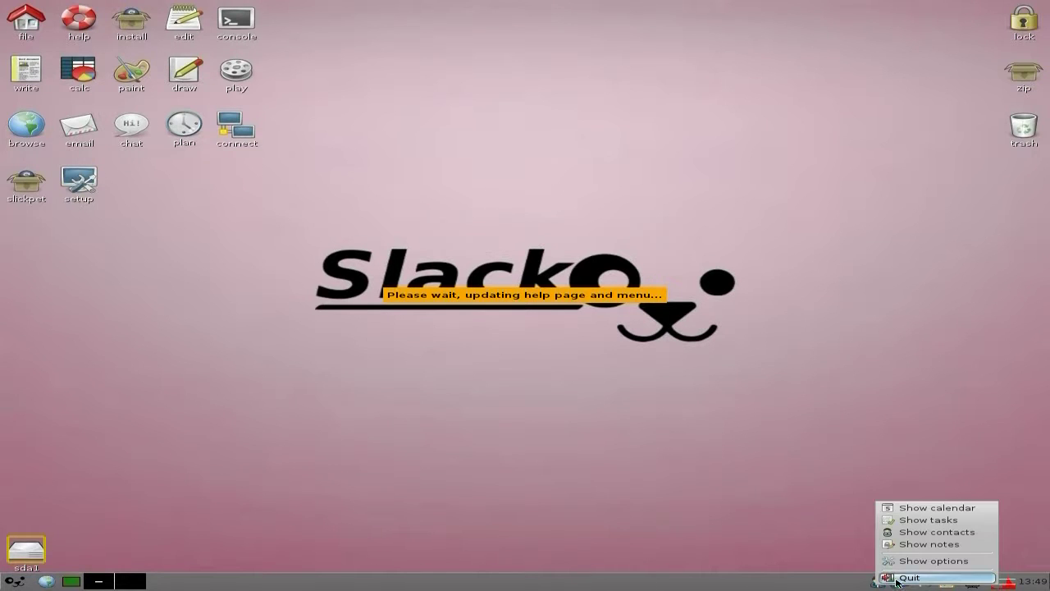
left_click(903, 574)
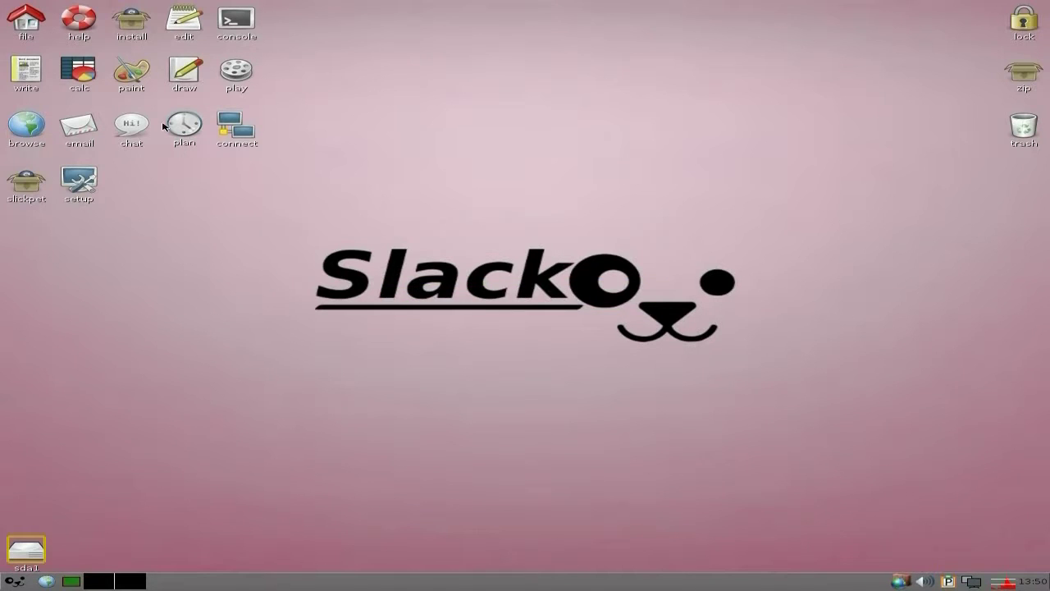
left_click(131, 23)
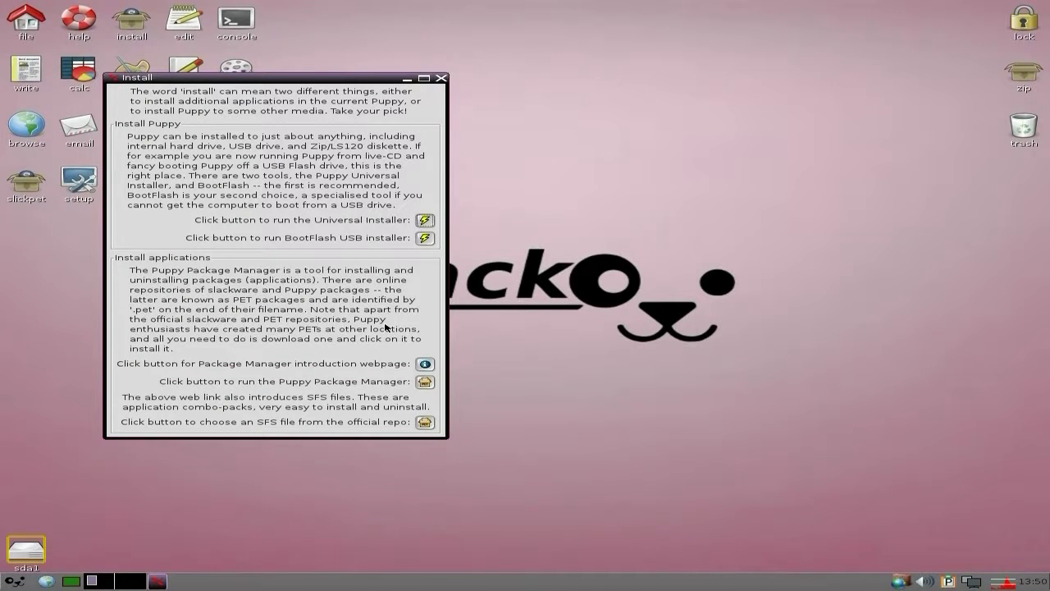
- Launch the Puppy Package Manager from the Install window
left_click(427, 385)
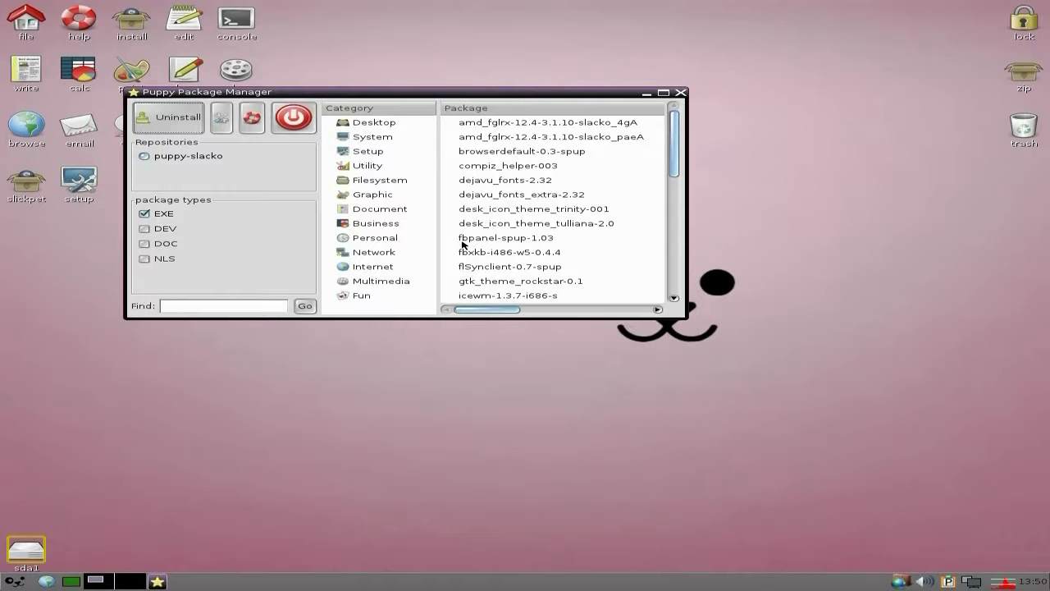
- Maximize the package manager and select audacity-1.3.14 under Desktop > Multimedia
left_click(664, 93)
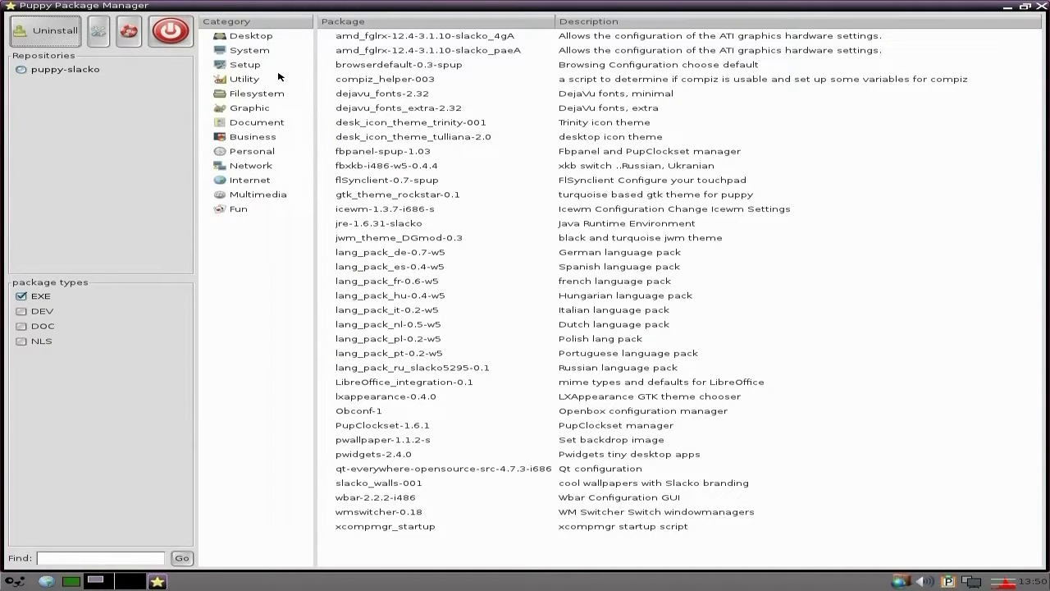
left_click(262, 39)
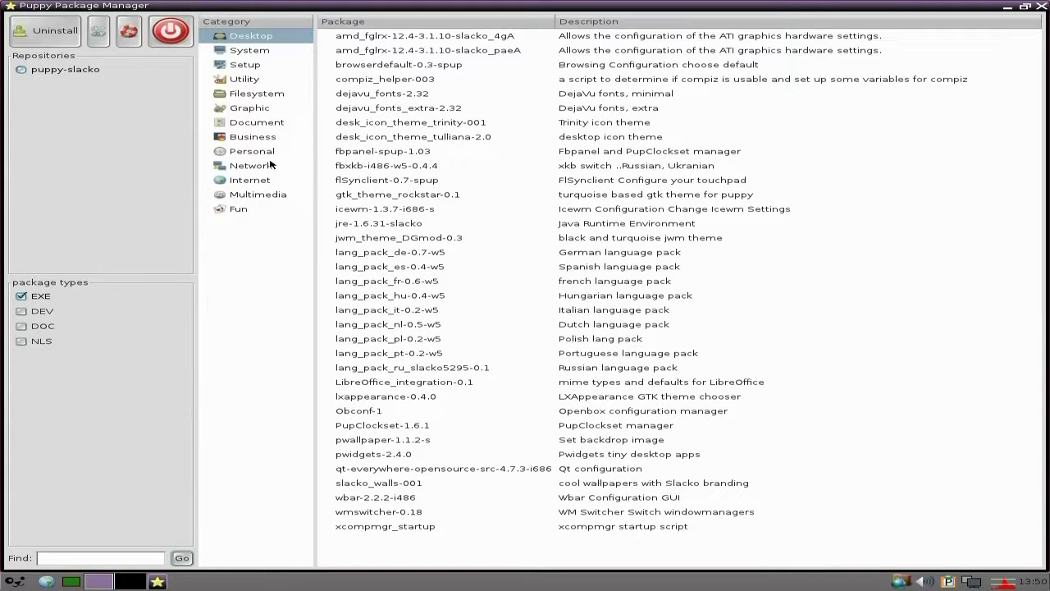
left_click(259, 195)
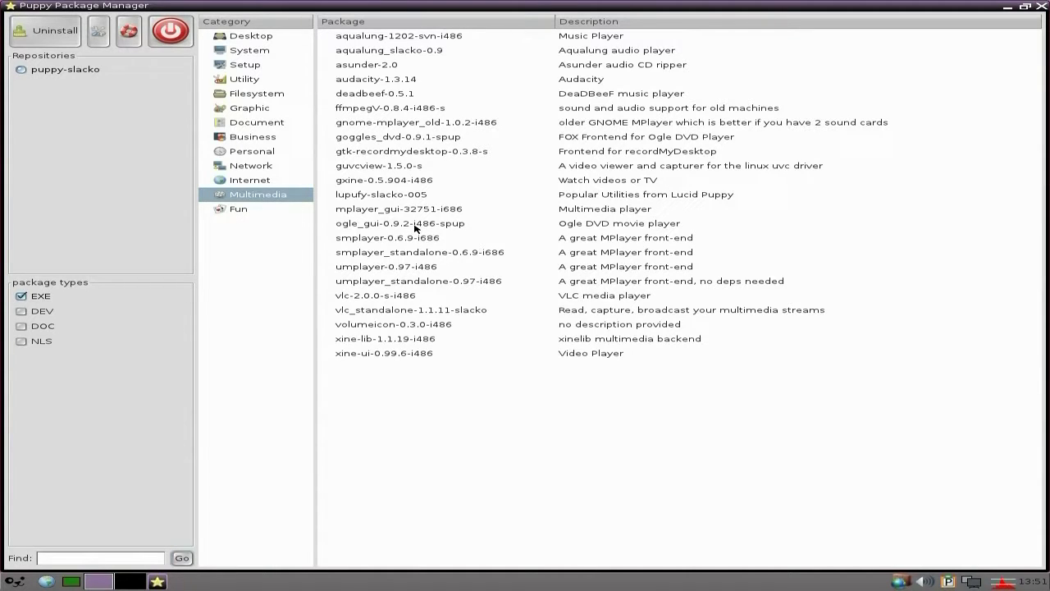
left_click(380, 82)
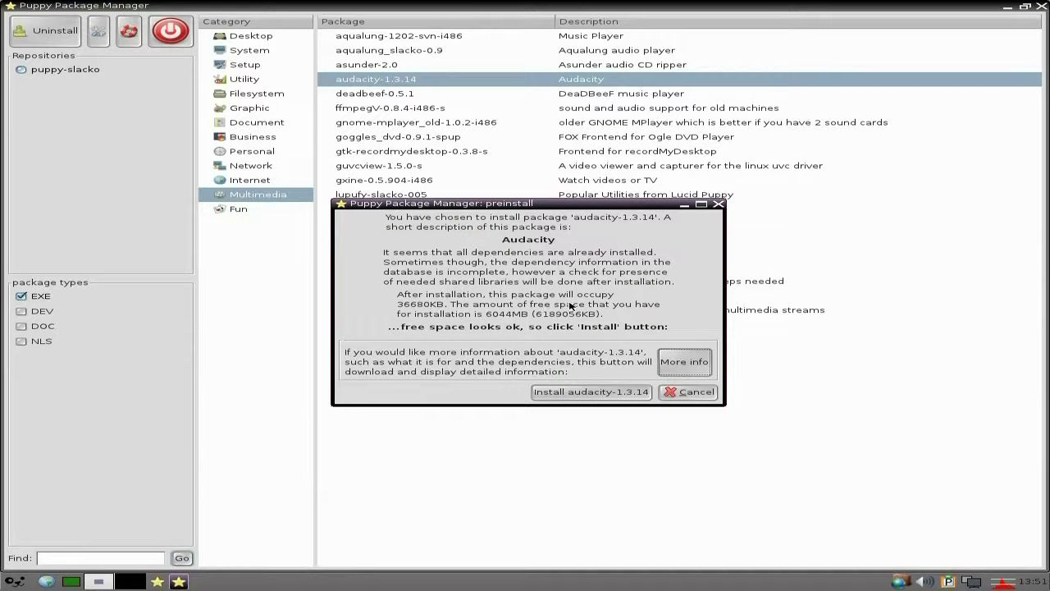
- Install audacity-1.3.14 from the ftp.nluug.nl mirror and dismiss the success notice
left_click(585, 392)
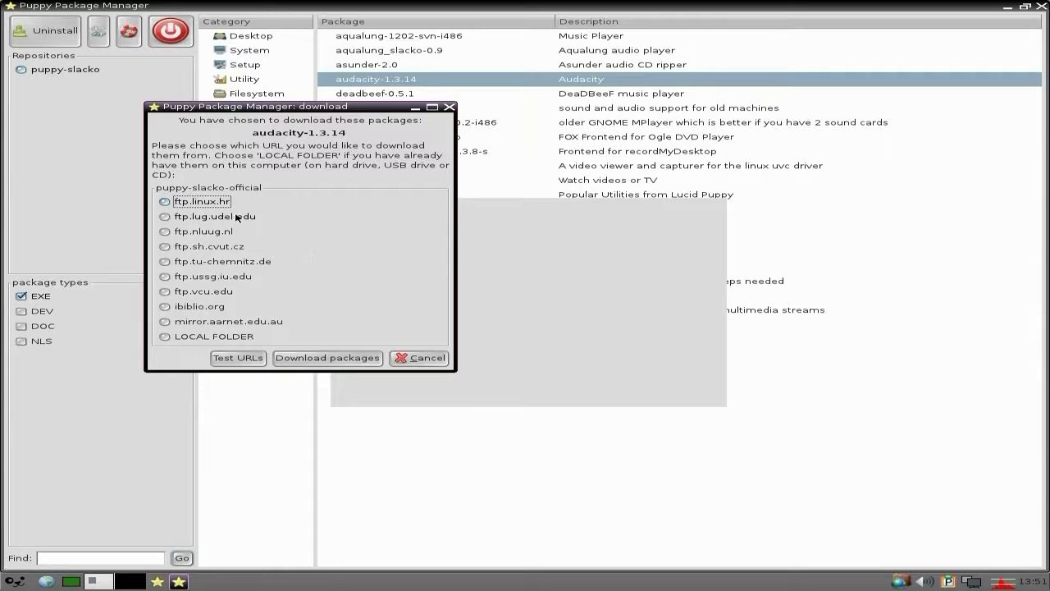
left_click(168, 234)
left_click(326, 358)
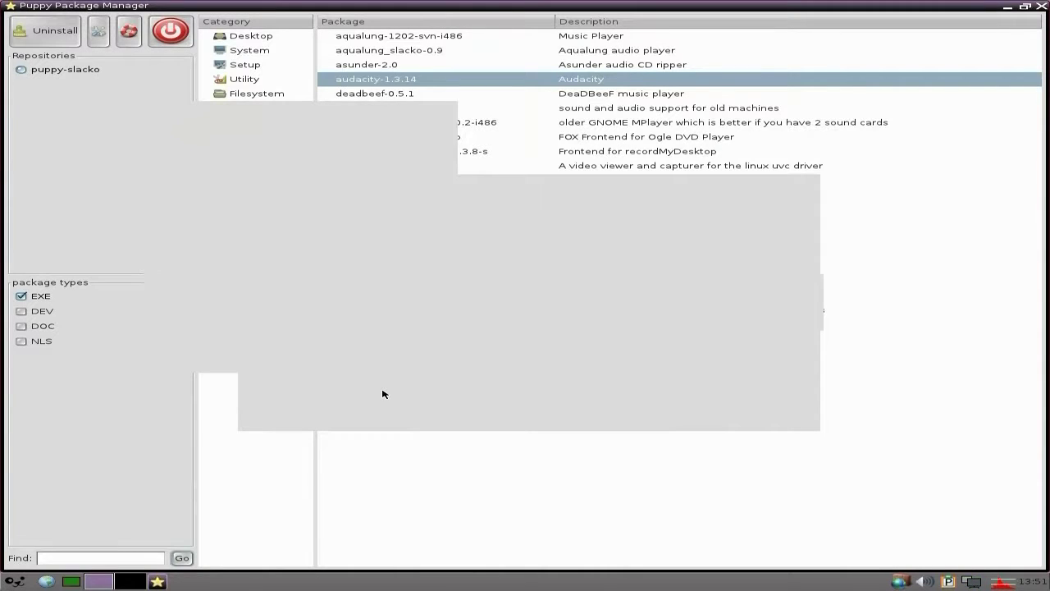
left_click(460, 225)
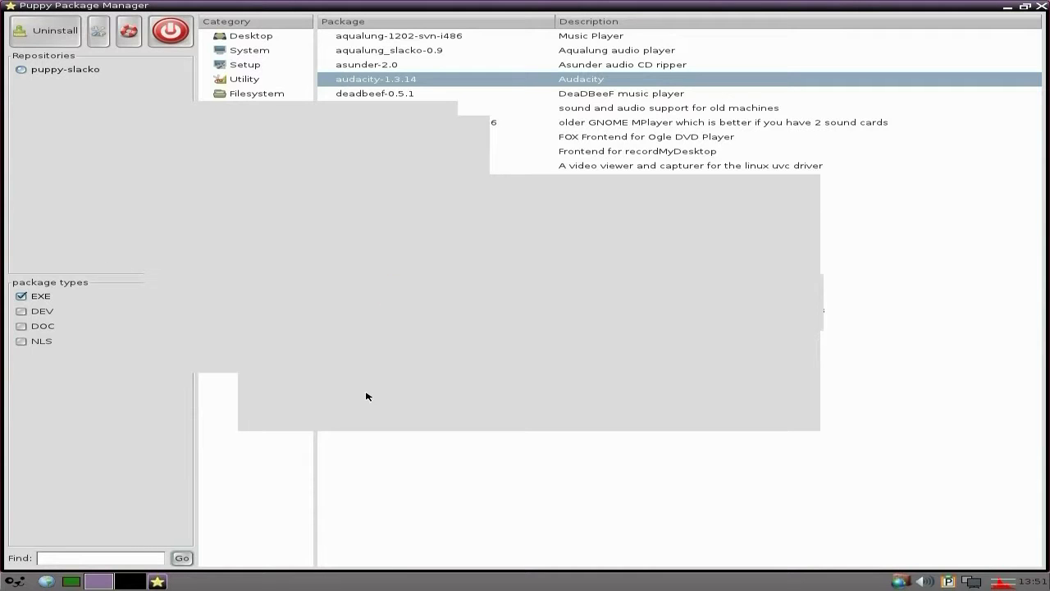
left_click(127, 584)
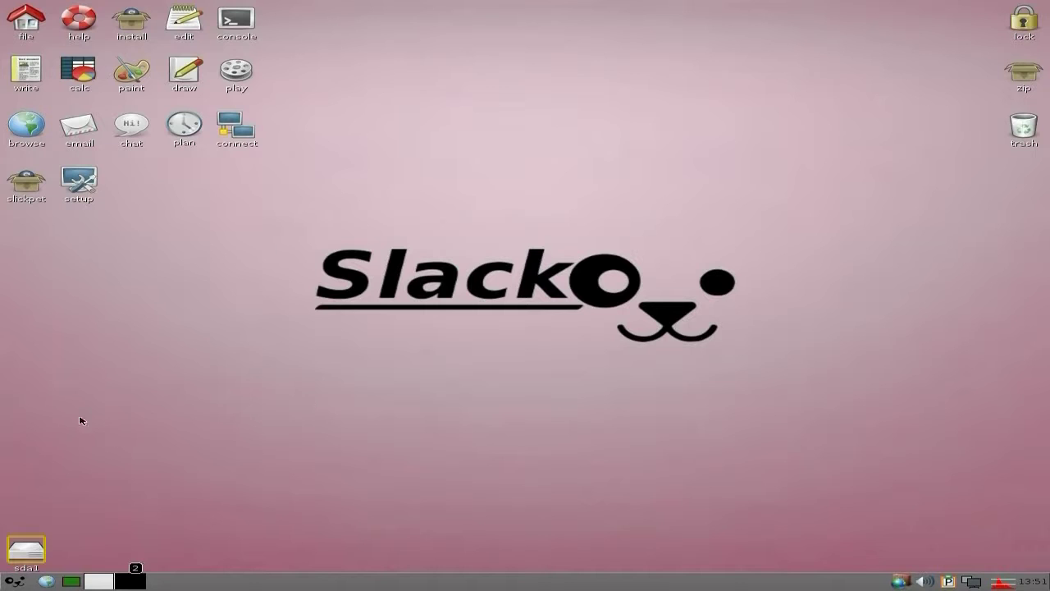
- Launch the Htop Process Viewer from the System menu
left_click(15, 584)
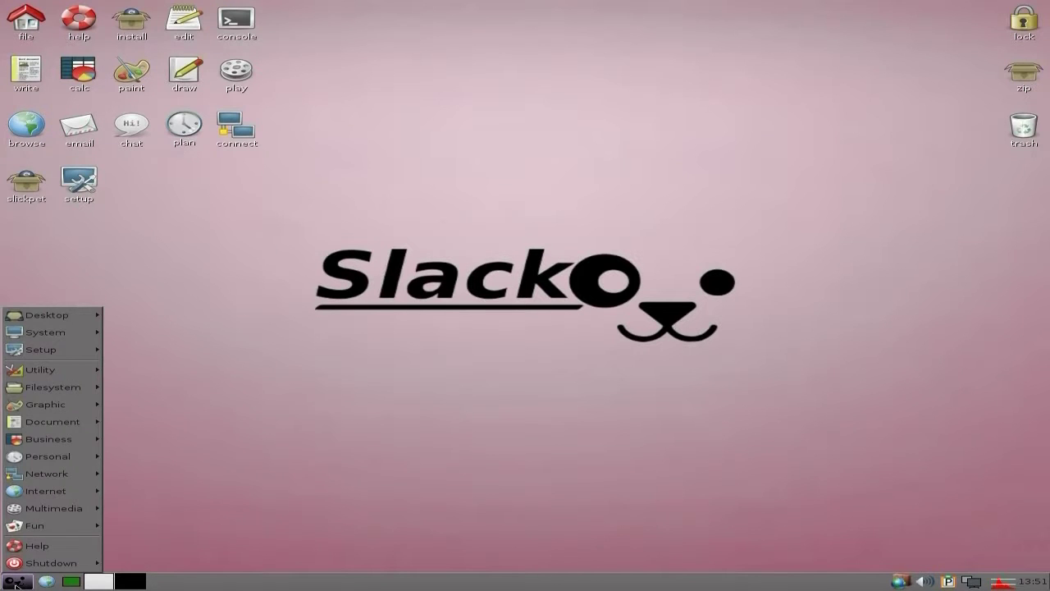
mouse_move(63, 321)
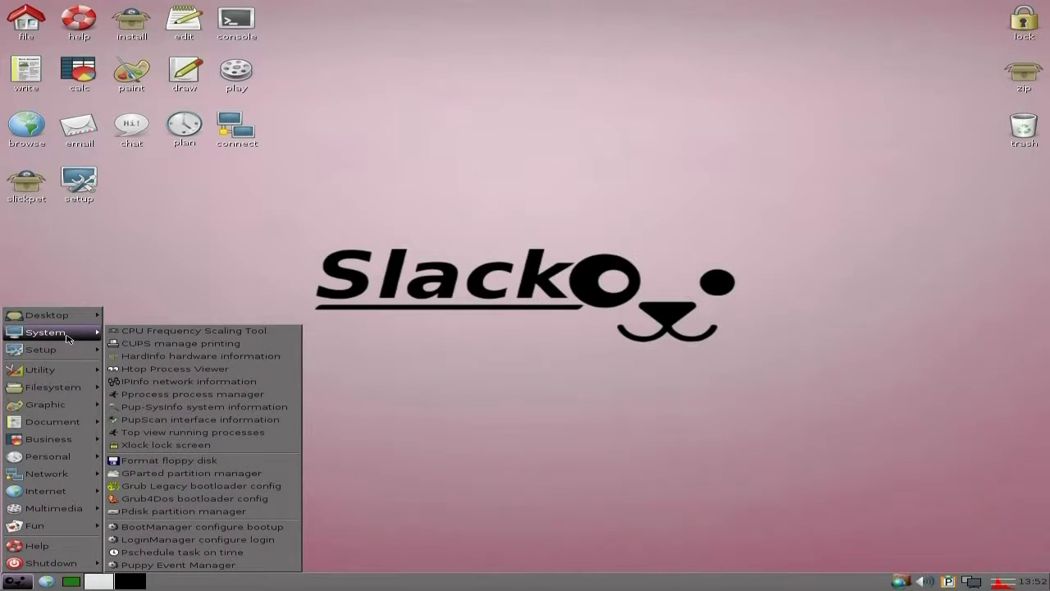
left_click(148, 370)
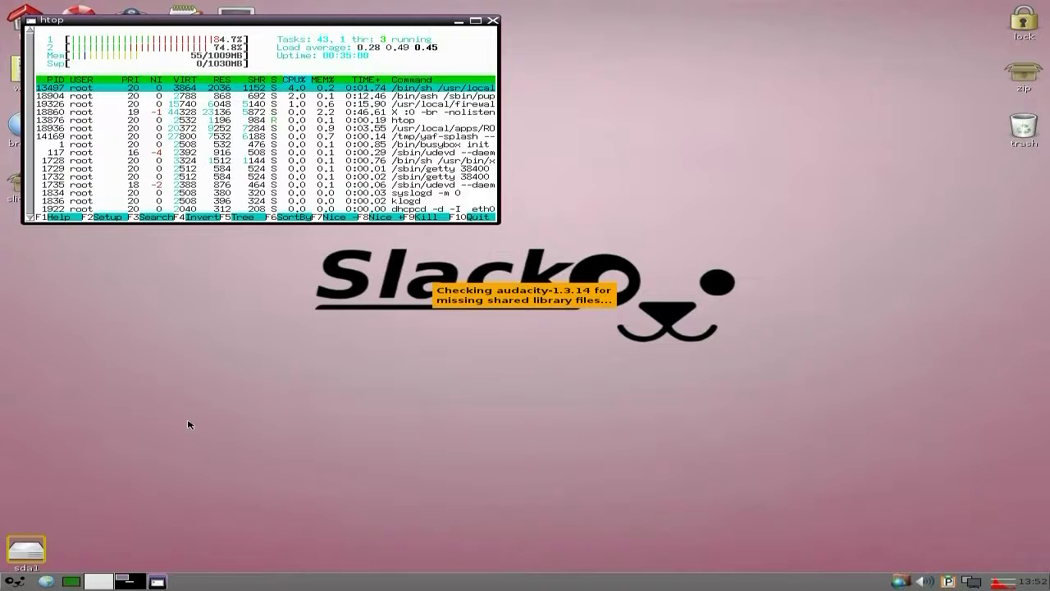
- Browse the Setup, Utility, Graphic and Filesystem menus, then dismiss the audacity-1.3.14 dependency report
left_click(16, 581)
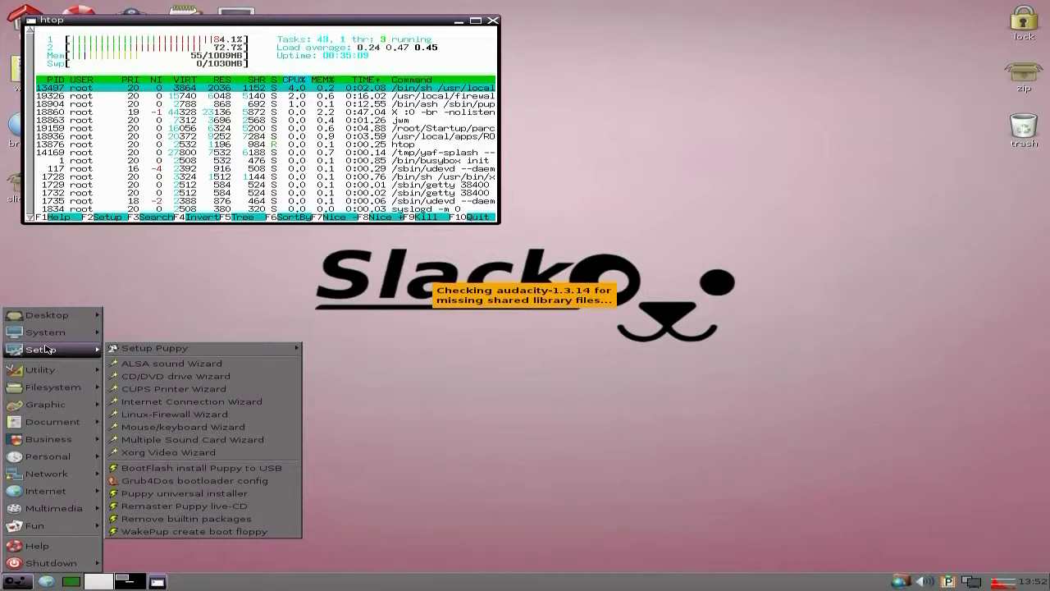
mouse_move(49, 371)
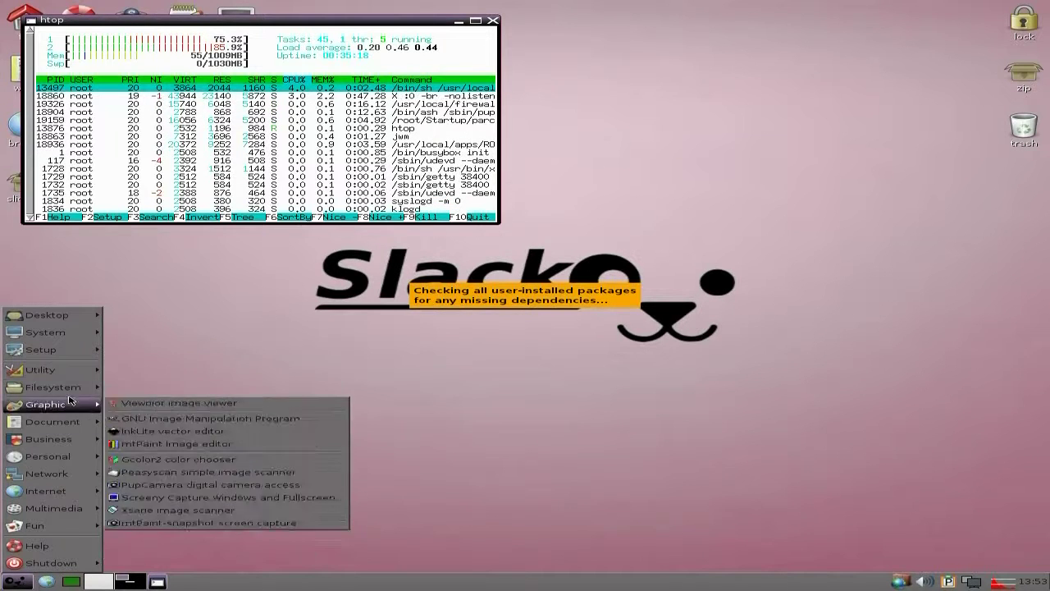
mouse_move(67, 392)
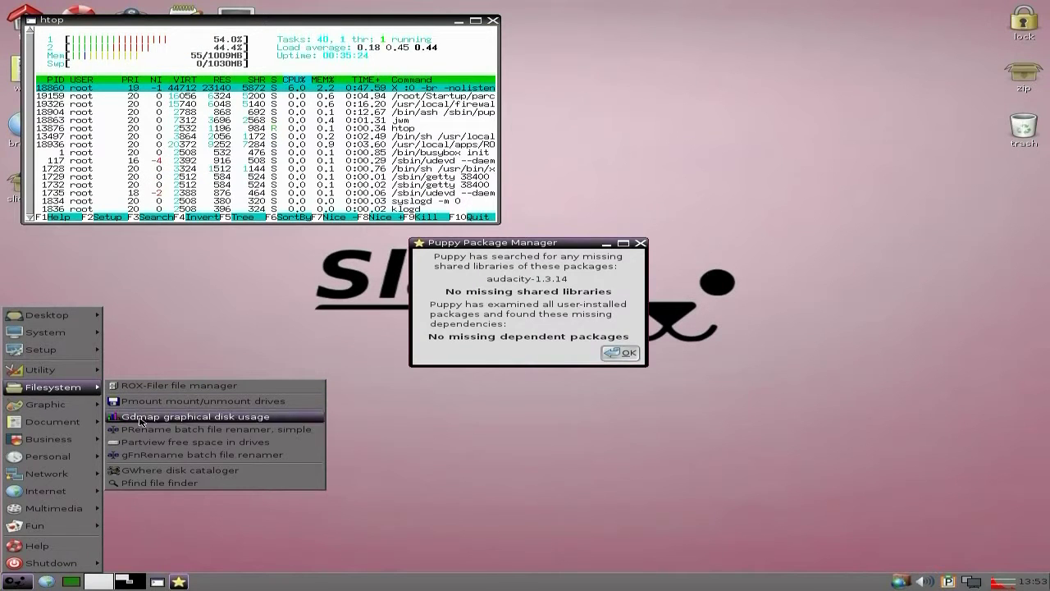
left_click(525, 443)
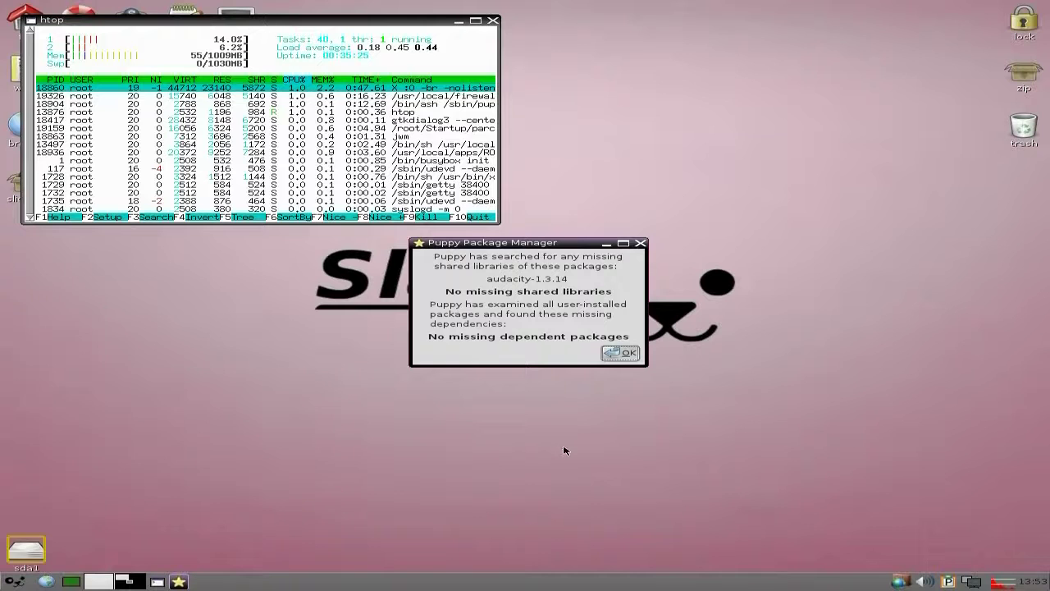
left_click(621, 353)
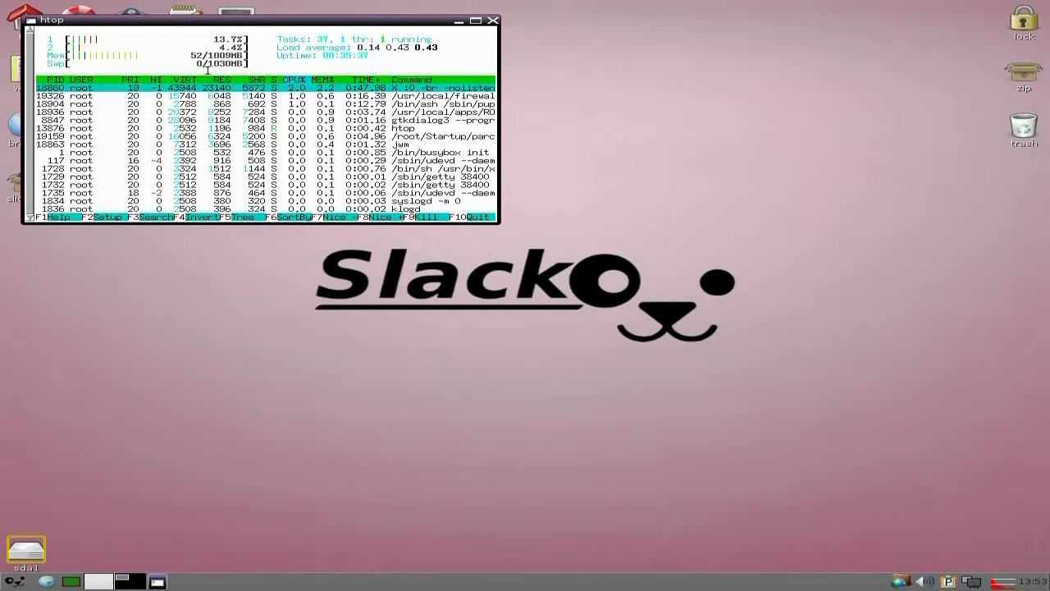
- Close htop and browse the Graphic, Document, Network and Internet menu categories
left_click(492, 20)
left_click(18, 581)
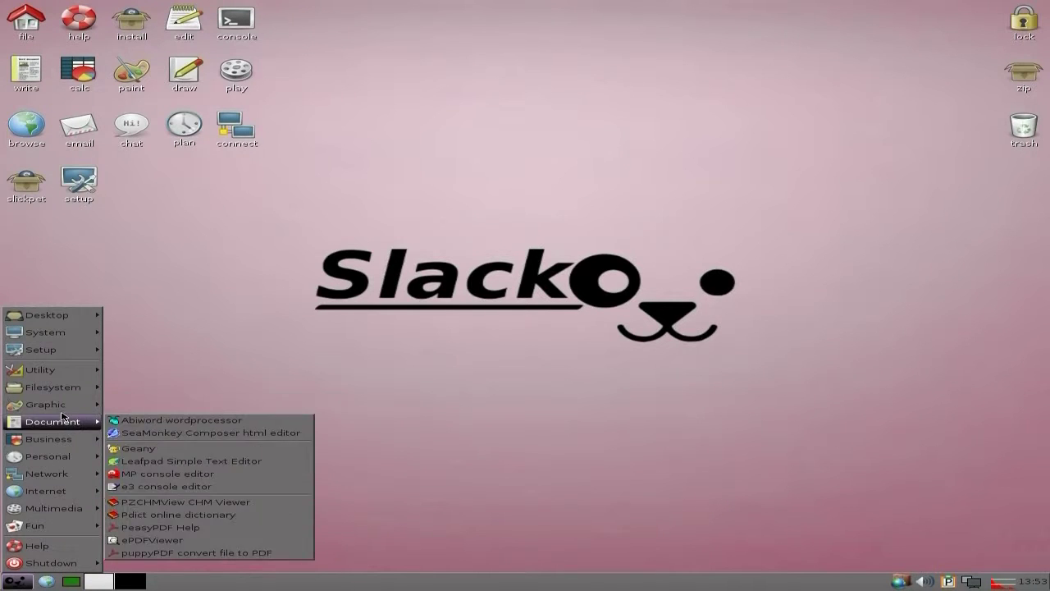
mouse_move(60, 410)
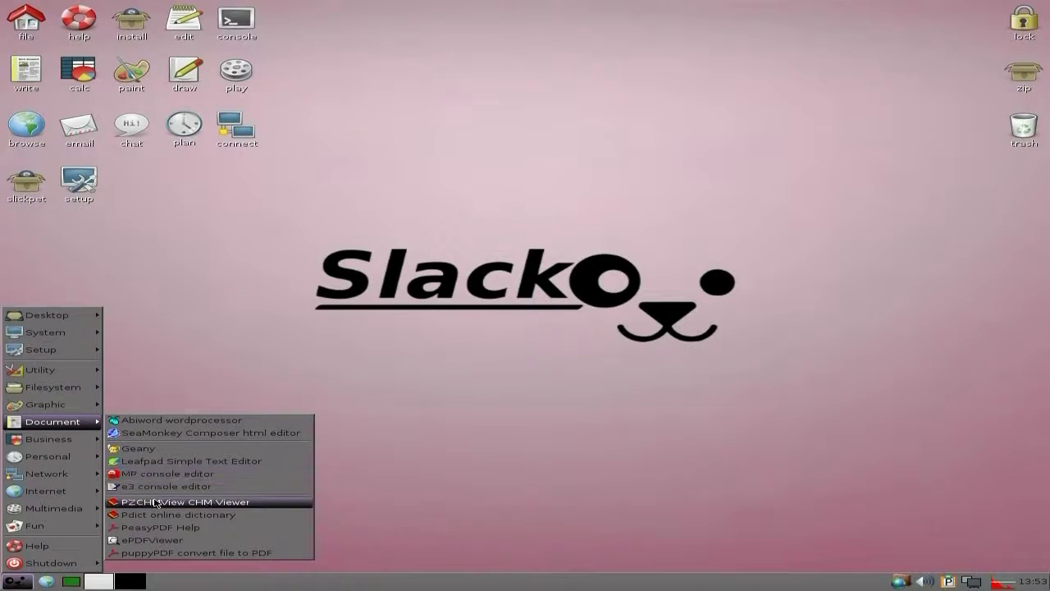
mouse_move(84, 469)
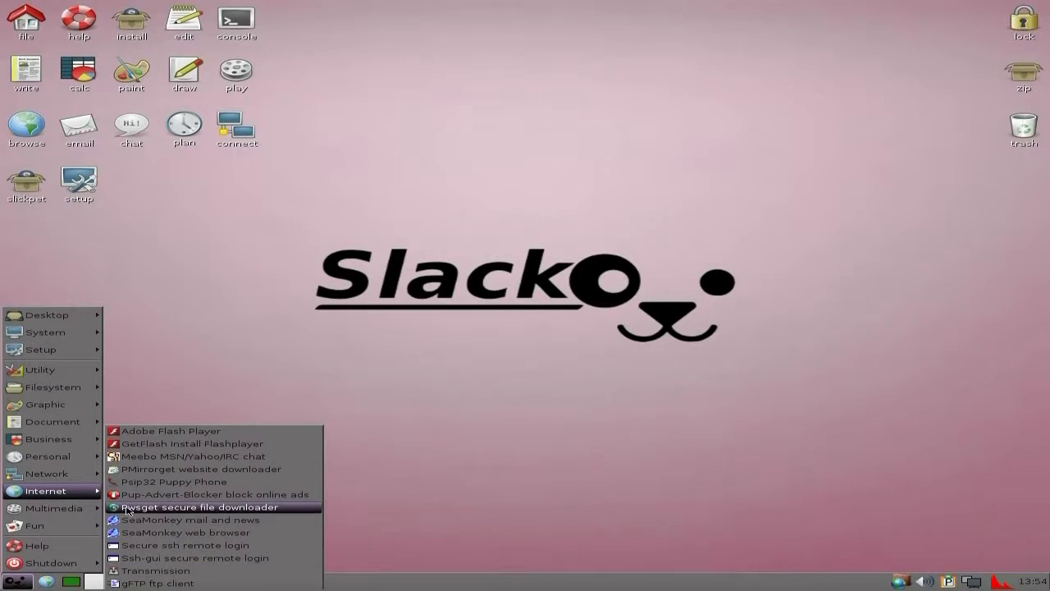
- Look through the Multimedia and Fun menu categories, then dismiss the menu
mouse_move(93, 508)
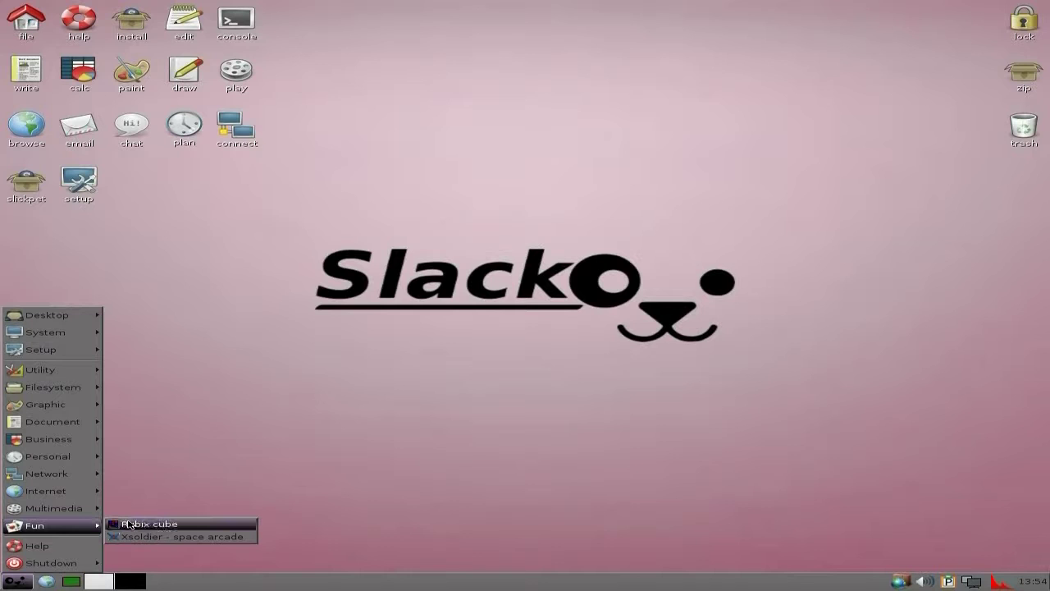
left_click(298, 390)
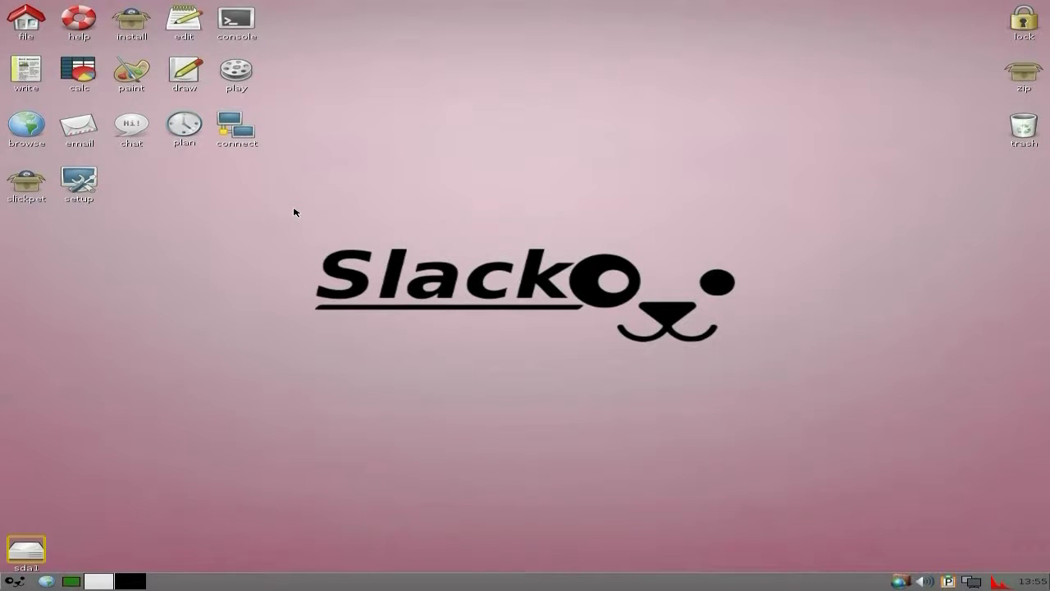
left_click(15, 581)
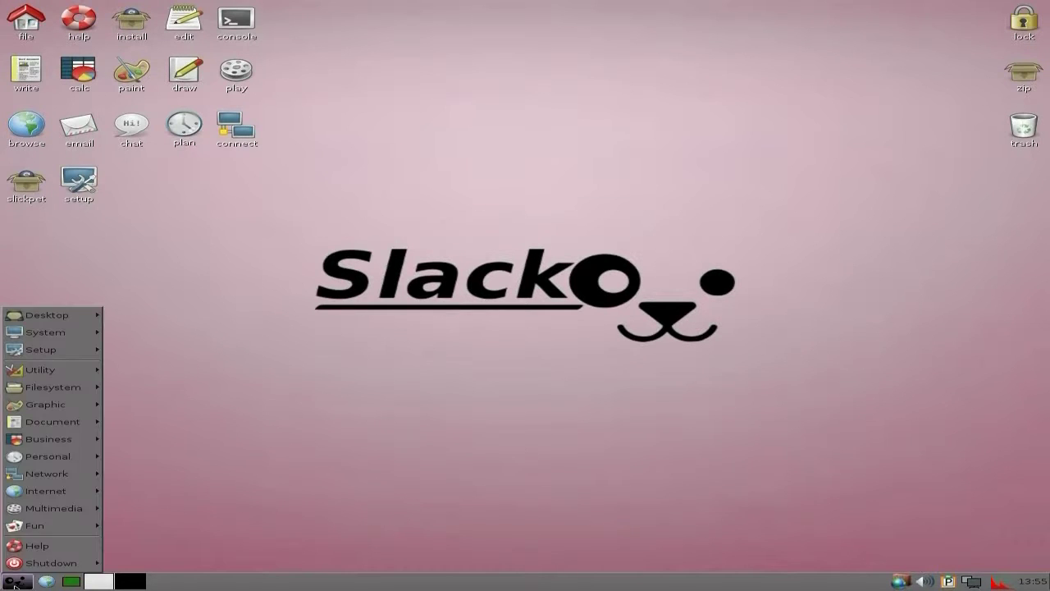
mouse_move(43, 495)
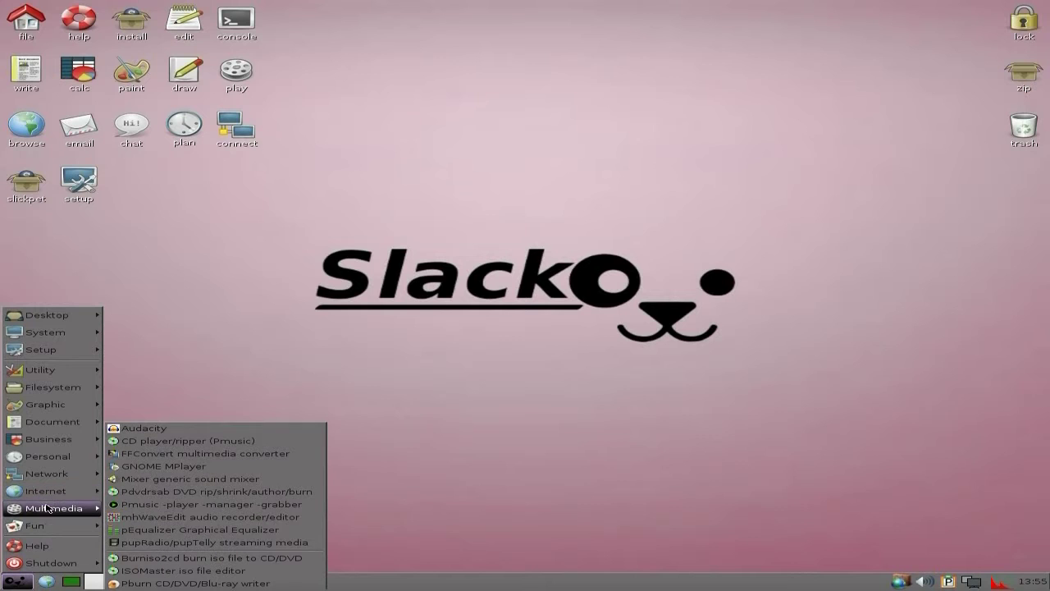
left_click(162, 434)
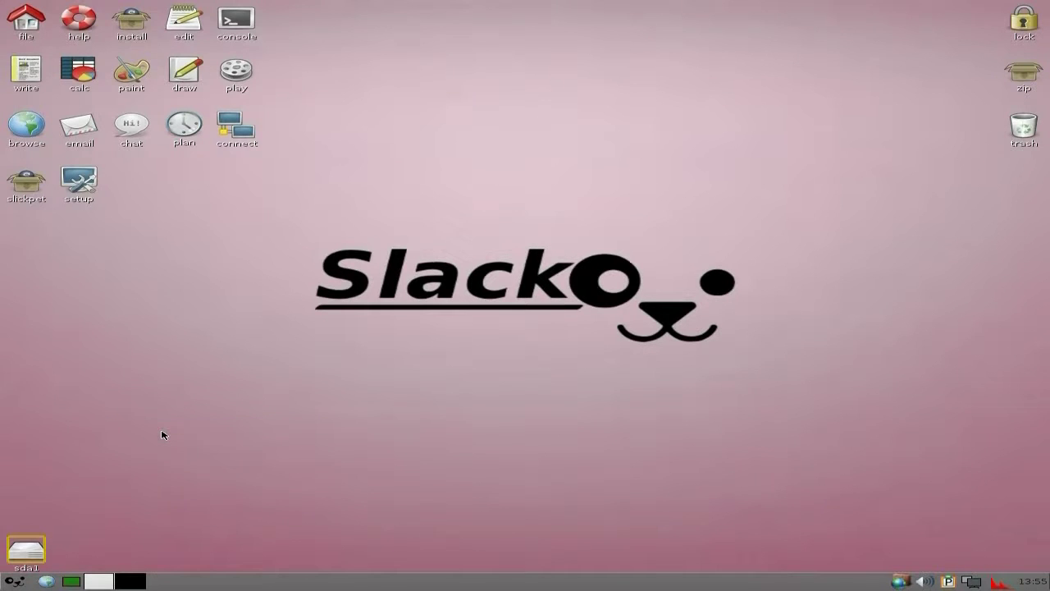
left_click(397, 283)
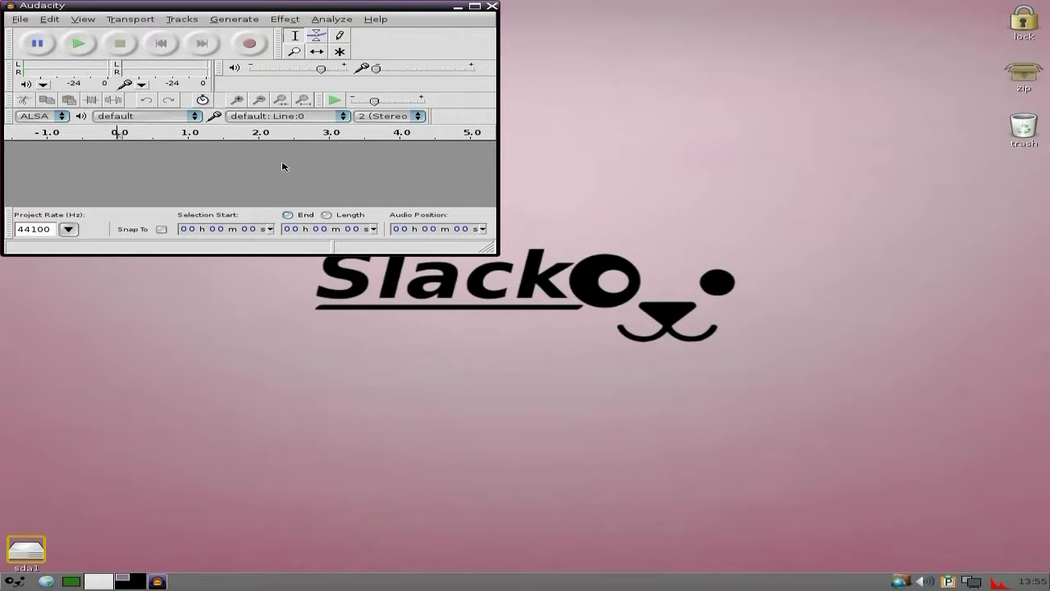
left_click(490, 6)
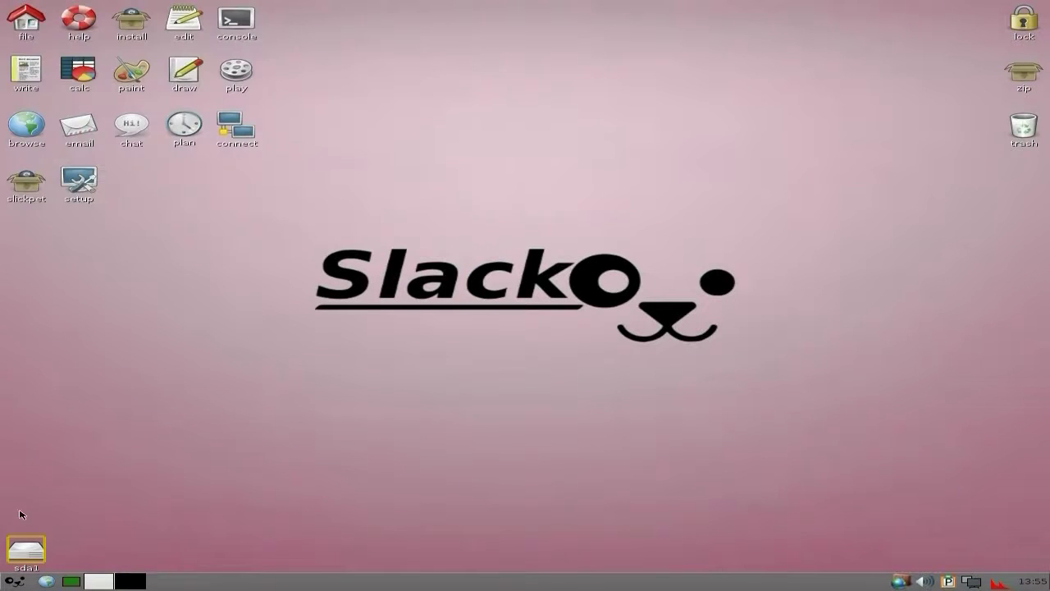
left_click(15, 581)
mouse_move(57, 497)
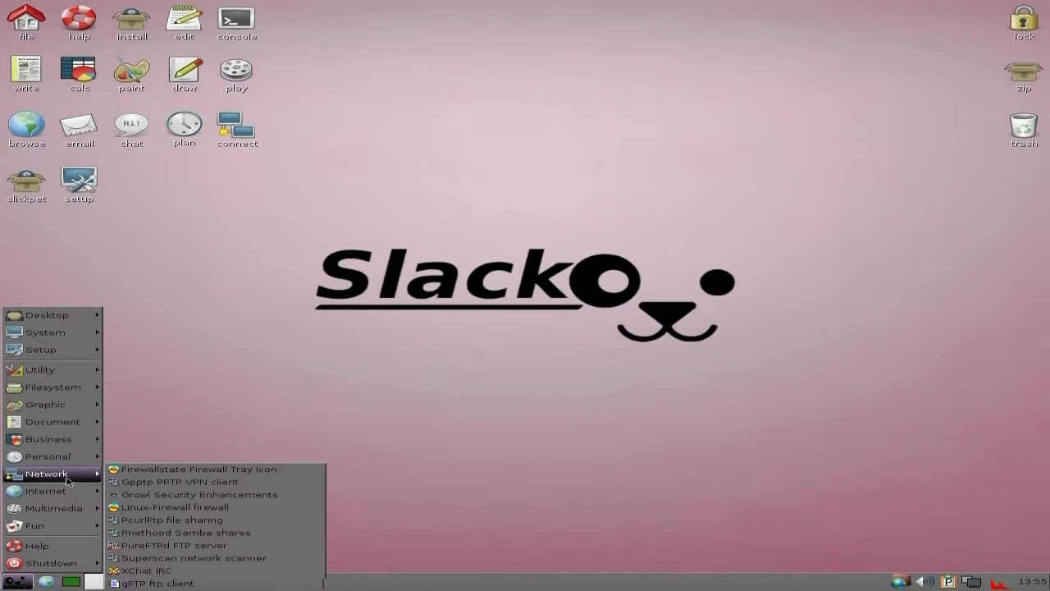
mouse_move(74, 404)
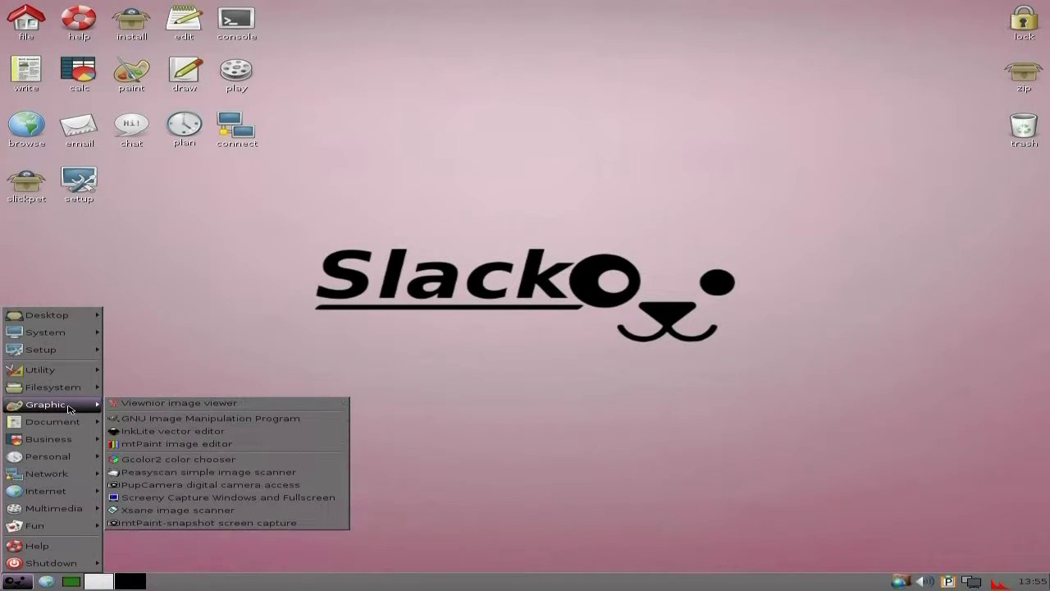
left_click(150, 417)
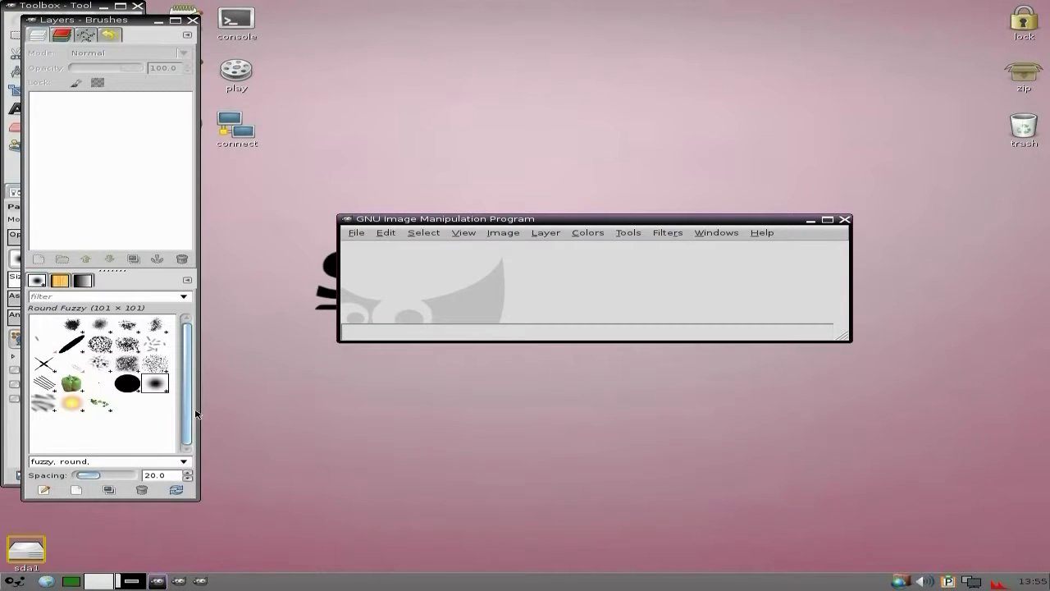
left_click(844, 220)
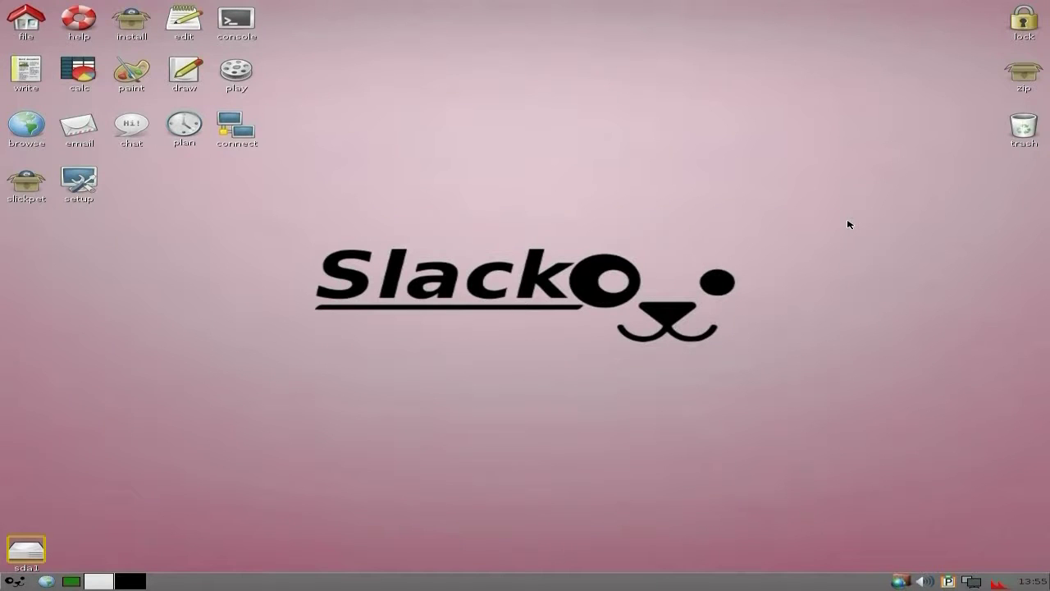